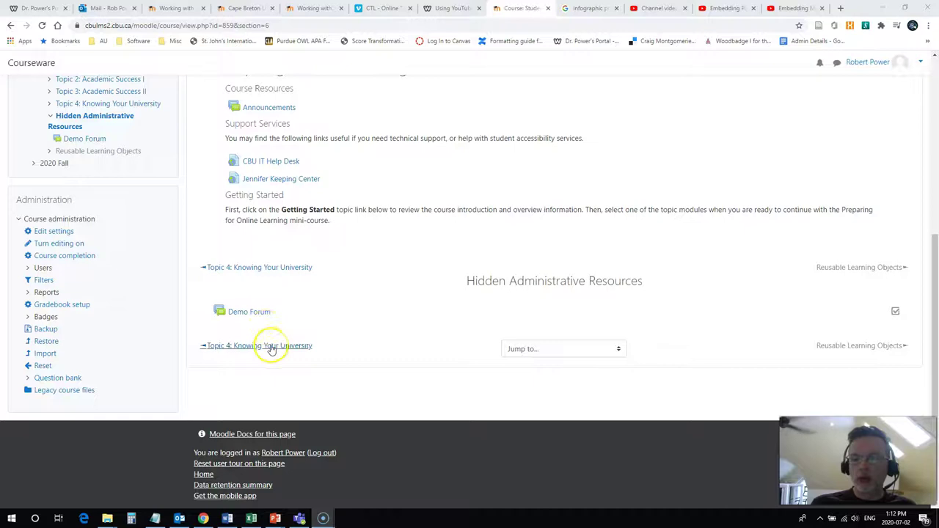
Start a new discussion topic in the Demo Forum with the subject "My demonstration post".
{"action": "left_click", "coordinate": [246, 313]}
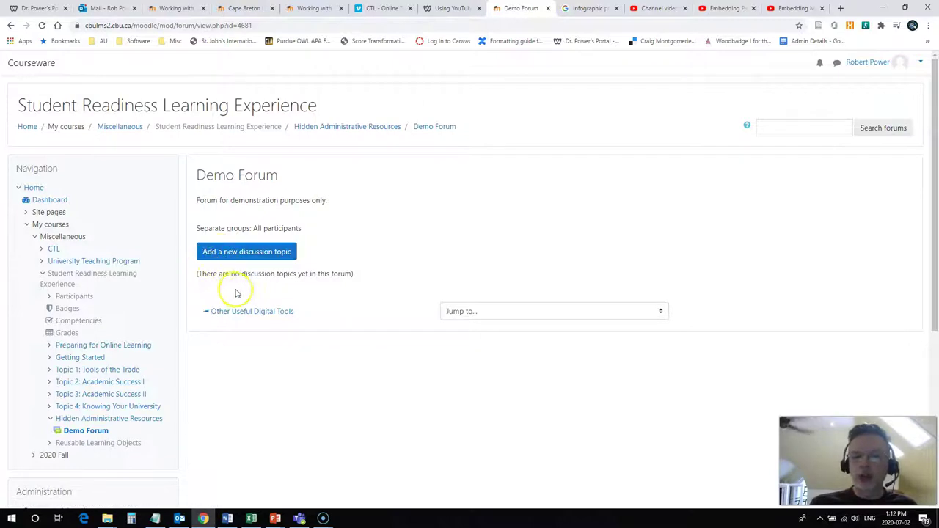
{"action": "left_click", "coordinate": [316, 299]}
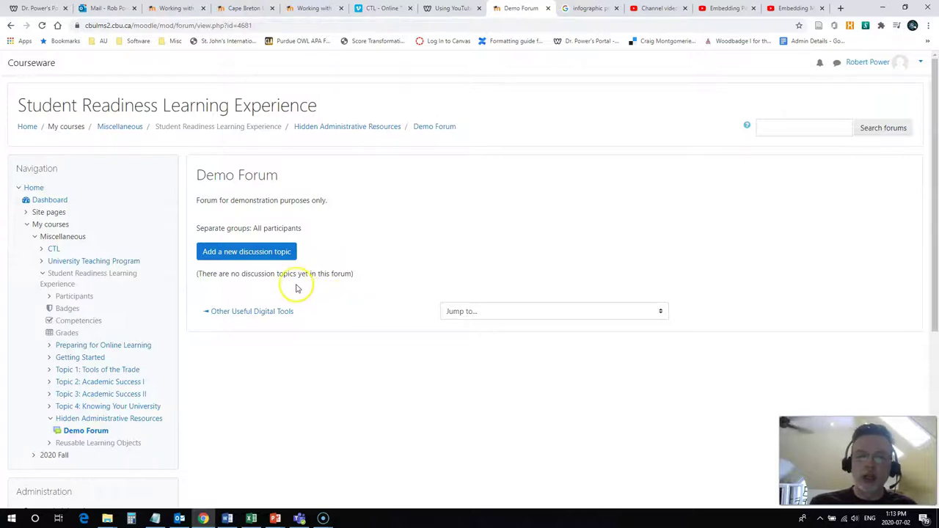
{"action": "left_click", "coordinate": [252, 253]}
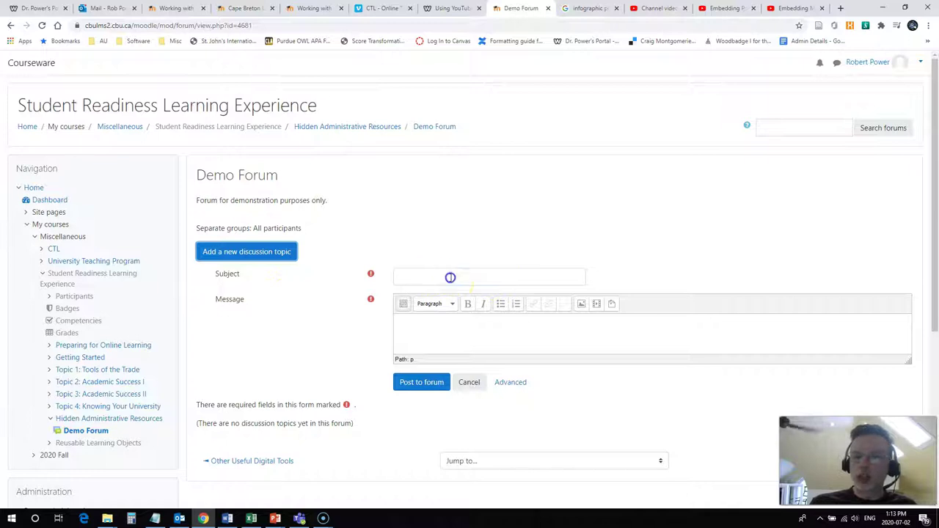
{"action": "left_click", "coordinate": [450, 277]}
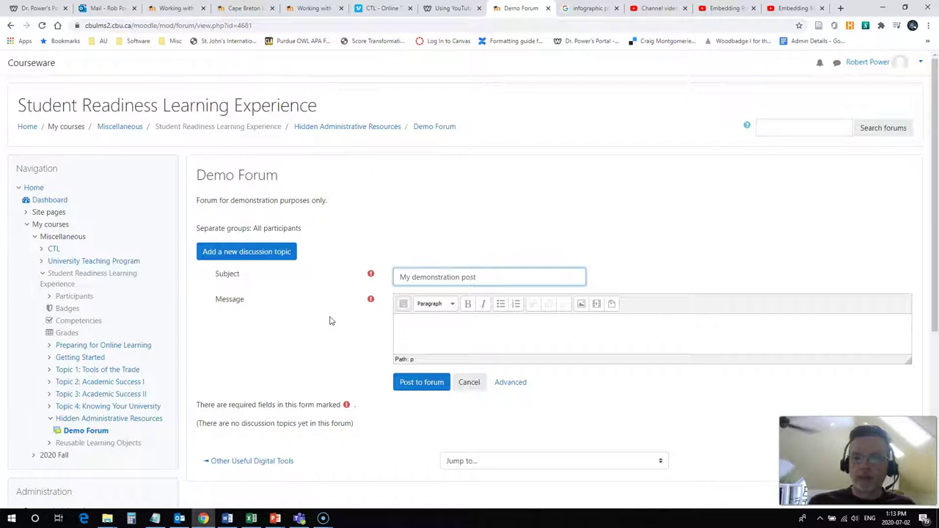
Show the full set of formatting tools in the message editor and make the message box taller and narrower.
{"action": "left_click", "coordinate": [453, 333]}
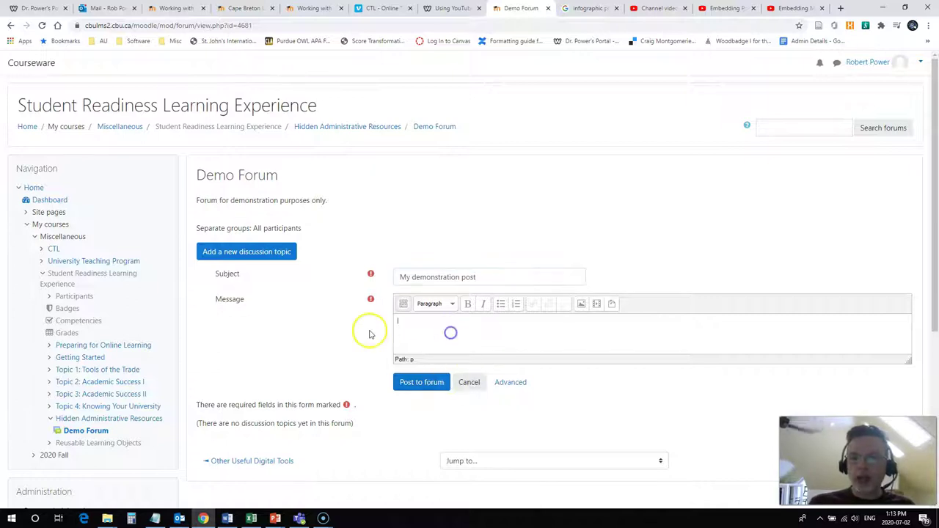
{"action": "left_click", "coordinate": [403, 306]}
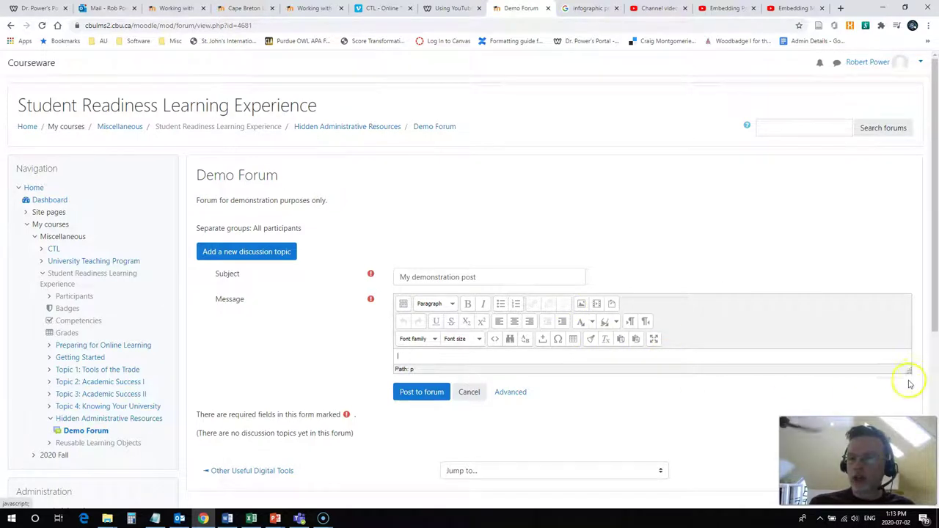
{"action": "left_click_drag", "start_coordinate": [907, 369], "coordinate": [739, 312]}
Write the message text "Hi everyone! This is my sample post!".
{"action": "scroll", "coordinate": [704, 309], "scroll_direction": "down", "scroll_amount": 3}
{"action": "scroll", "coordinate": [509, 247], "scroll_direction": "up", "scroll_amount": 2}
{"action": "scroll", "coordinate": [515, 364], "scroll_direction": "down", "scroll_amount": 2}
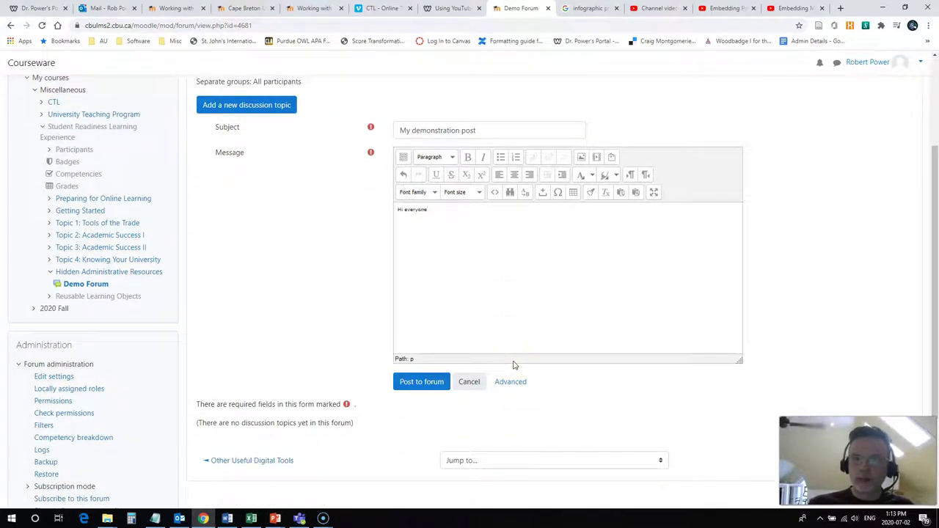
{"action": "type", "text": "! This is my sample post!"}
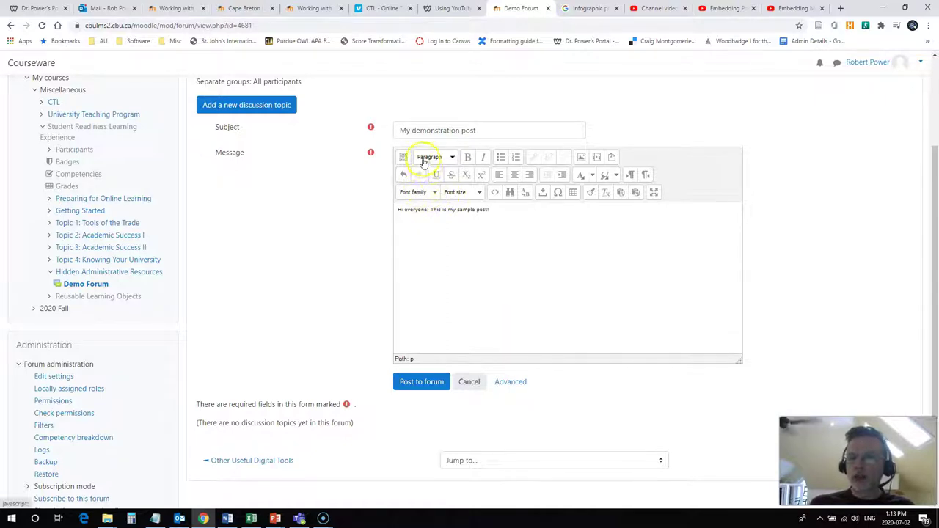
Add the line "Heading" above the message text and format it as Heading 2.
{"action": "left_click", "coordinate": [397, 210]}
{"action": "key", "text": "Return"}
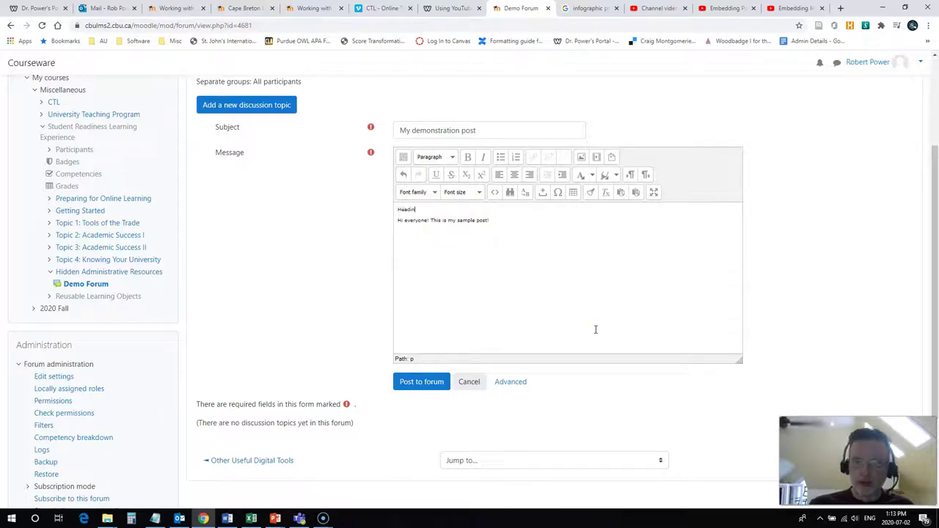
{"action": "type", "text": "Heading"}
{"action": "double_click", "coordinate": [405, 210]}
{"action": "left_click", "coordinate": [429, 158]}
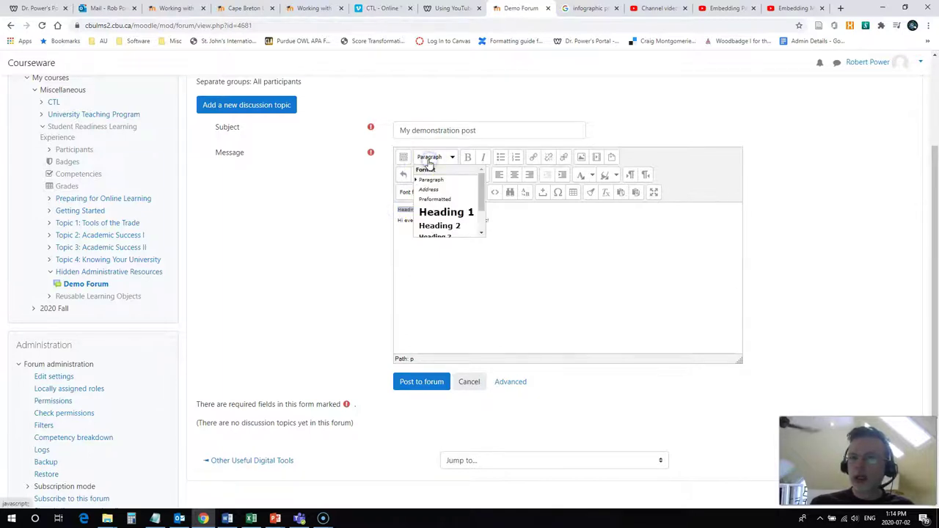
{"action": "left_click", "coordinate": [439, 225]}
{"action": "left_click", "coordinate": [516, 241]}
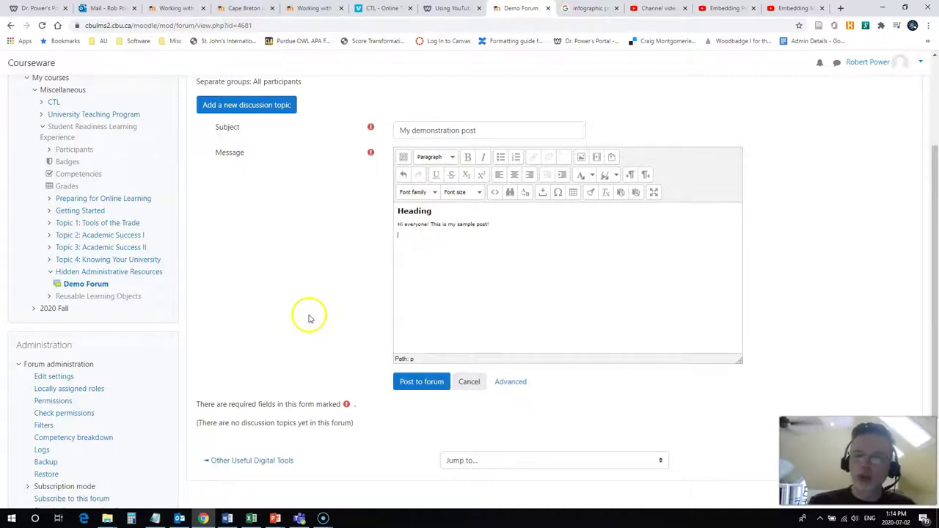
Open the advanced posting options for the discussion topic.
{"action": "scroll", "coordinate": [310, 284], "scroll_direction": "down", "scroll_amount": 2}
{"action": "scroll", "coordinate": [310, 283], "scroll_direction": "up", "scroll_amount": 1}
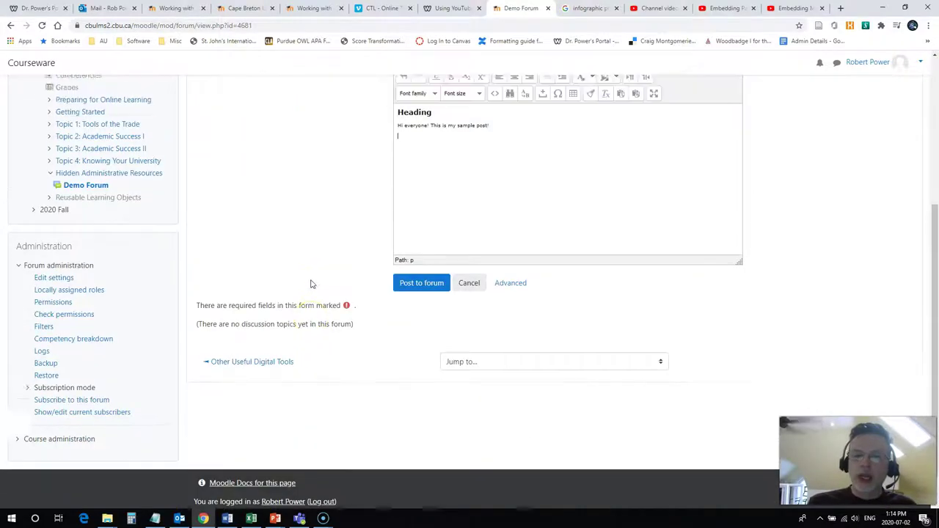
{"action": "scroll", "coordinate": [310, 283], "scroll_direction": "up", "scroll_amount": 1}
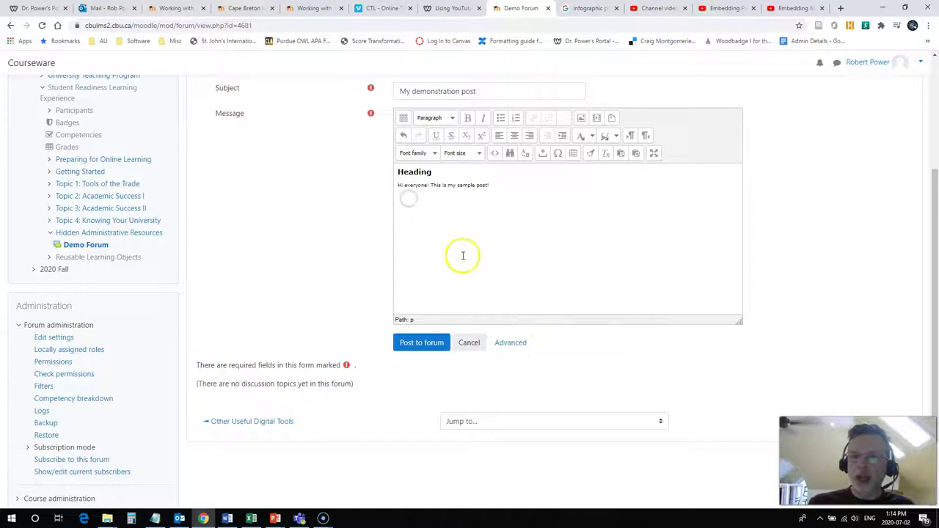
{"action": "left_click", "coordinate": [512, 341]}
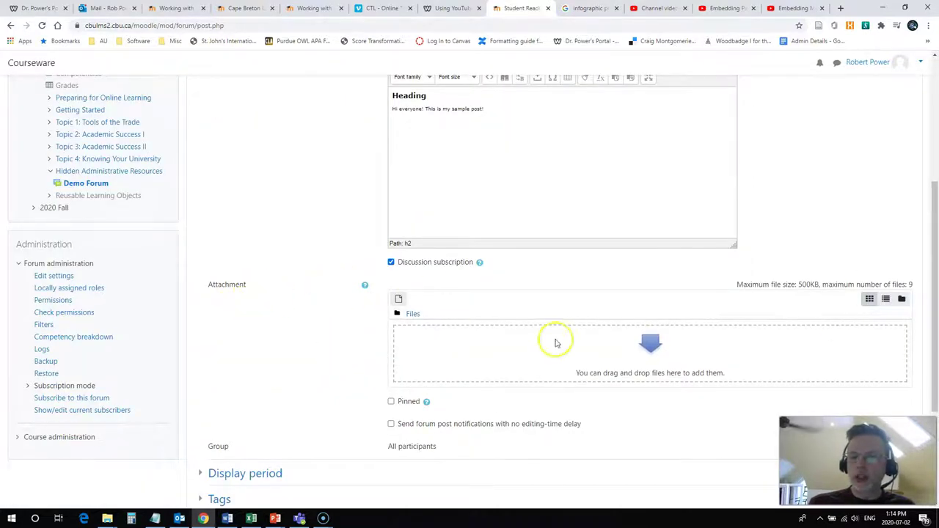
Try to attach the "Sample Paper" Word document from the resources folder to the post.
{"action": "scroll", "coordinate": [420, 347], "scroll_direction": "down", "scroll_amount": 1}
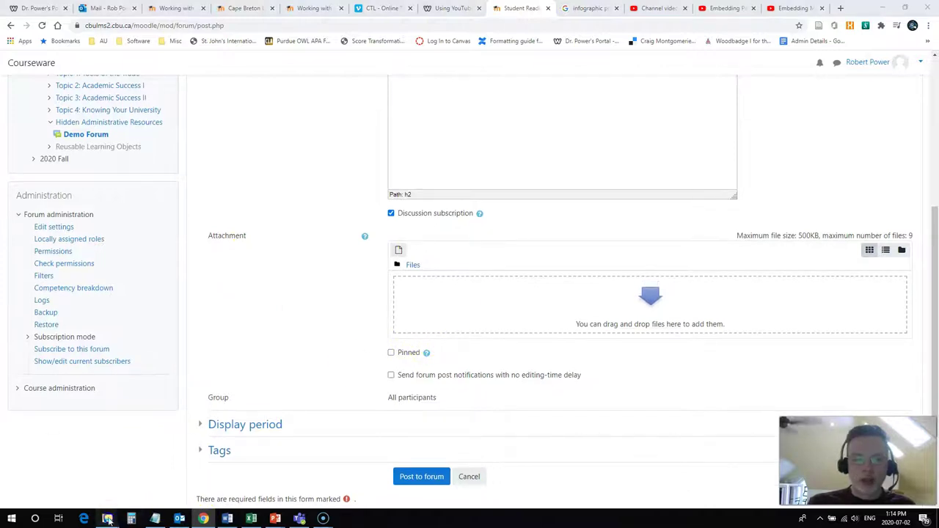
{"action": "mouse_move", "coordinate": [107, 518]}
{"action": "left_click", "coordinate": [66, 474]}
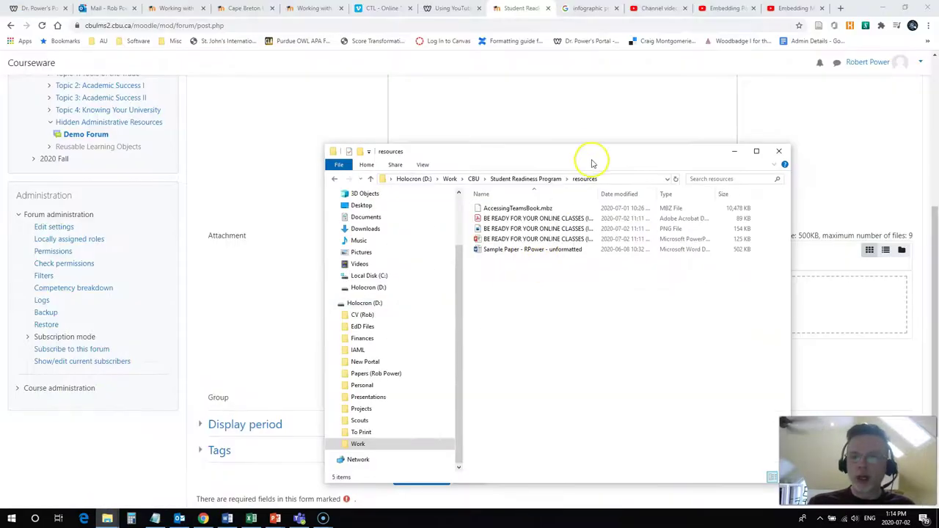
{"action": "left_click_drag", "start_coordinate": [592, 154], "coordinate": [276, 127]}
{"action": "left_click_drag", "start_coordinate": [197, 223], "coordinate": [557, 311]}
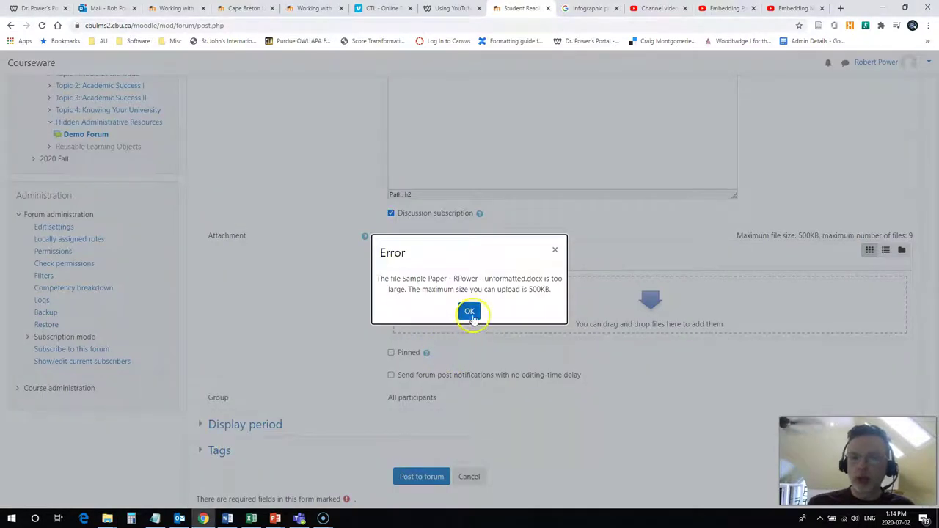
{"action": "left_click", "coordinate": [469, 311]}
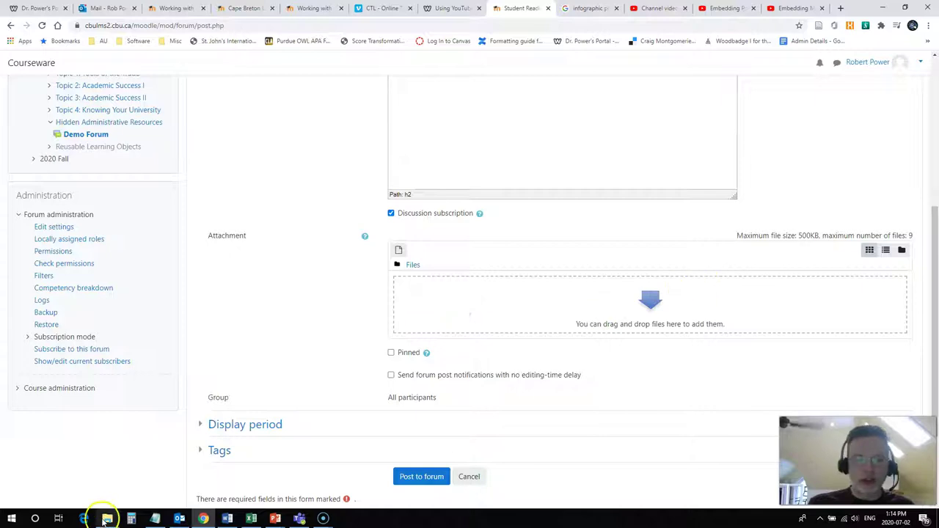
Attach the "BE READY FOR YOUR ONLINE CLASSES" PDF from the resources folder to the post.
{"action": "mouse_move", "coordinate": [107, 517]}
{"action": "left_click", "coordinate": [69, 482]}
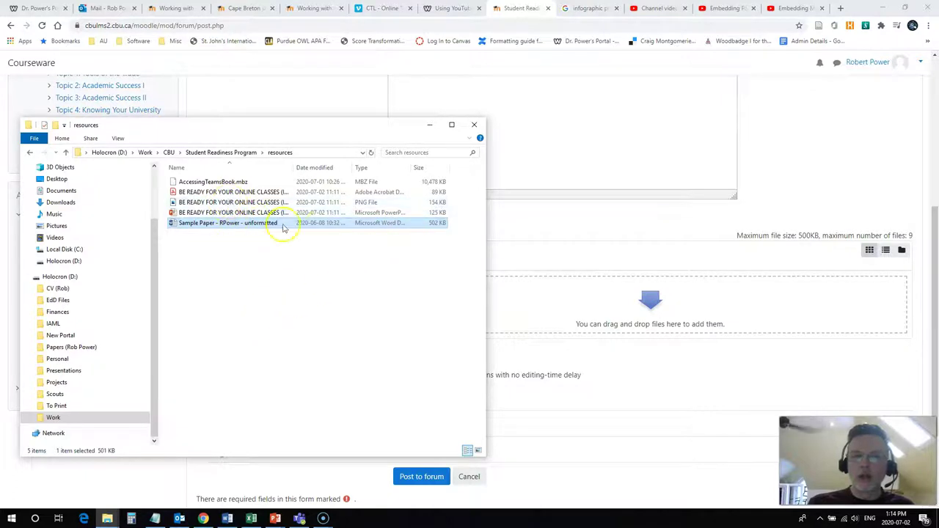
{"action": "left_click_drag", "start_coordinate": [208, 193], "coordinate": [536, 311]}
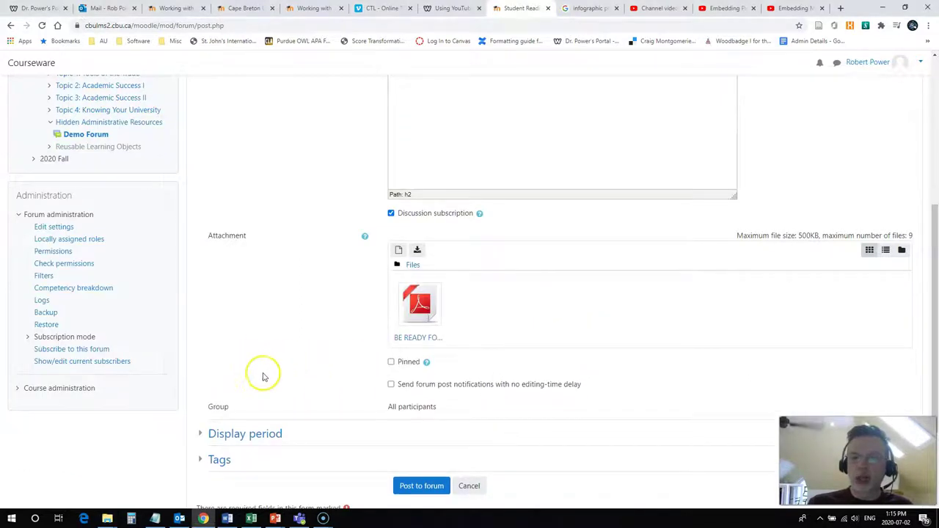
Write "My Sample Paper" on a new line below the sample post sentence in the message.
{"action": "scroll", "coordinate": [337, 377], "scroll_direction": "up", "scroll_amount": 3}
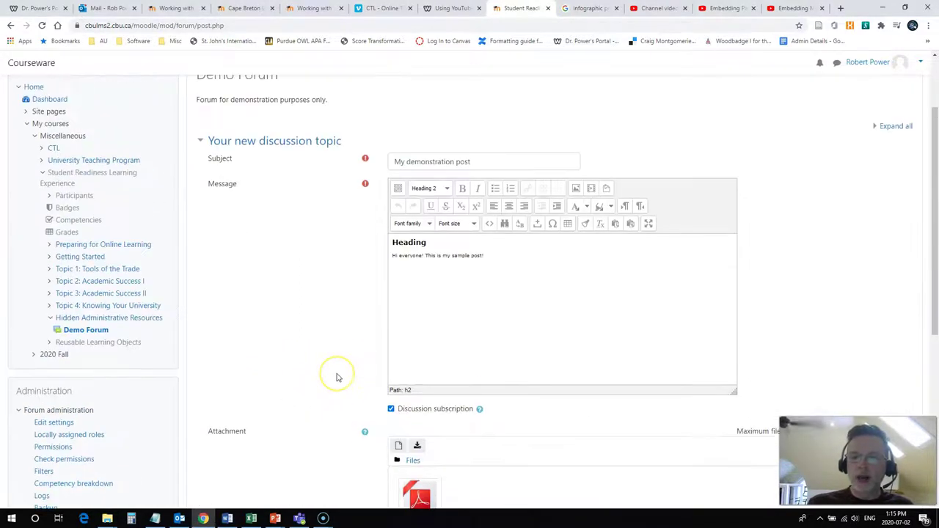
{"action": "scroll", "coordinate": [337, 378], "scroll_direction": "down", "scroll_amount": 1}
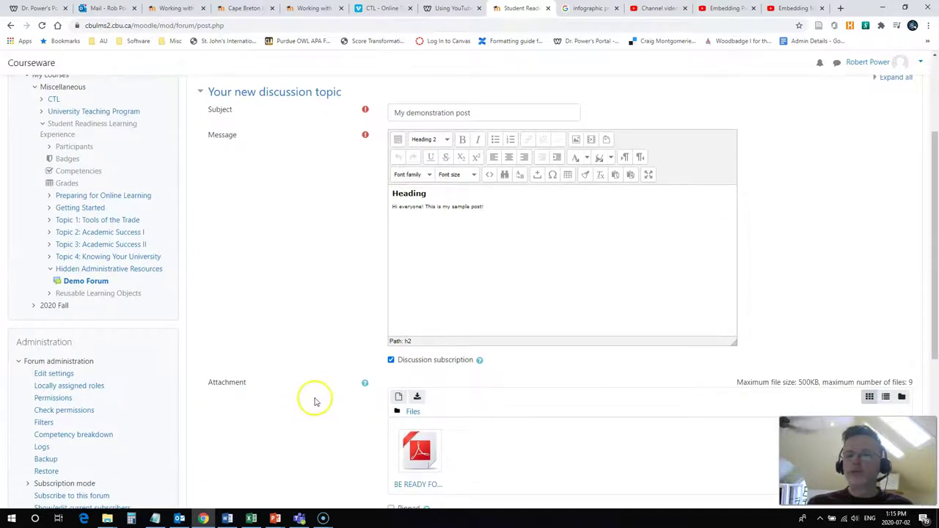
{"action": "left_click", "coordinate": [451, 236]}
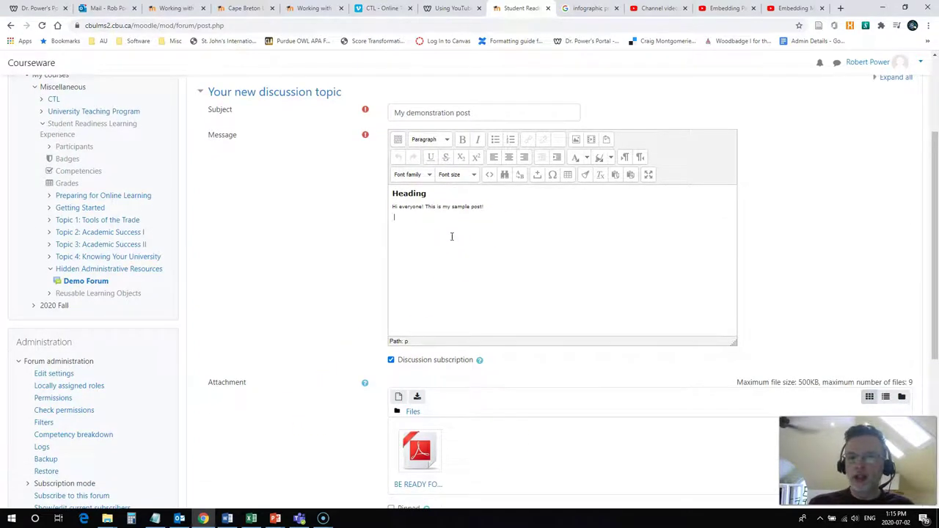
{"action": "left_click", "coordinate": [457, 239]}
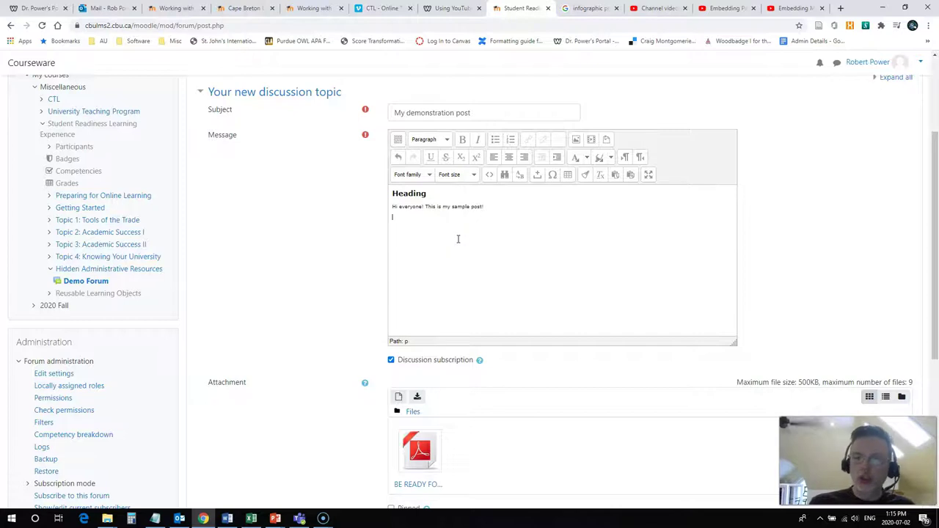
{"action": "left_click", "coordinate": [445, 245]}
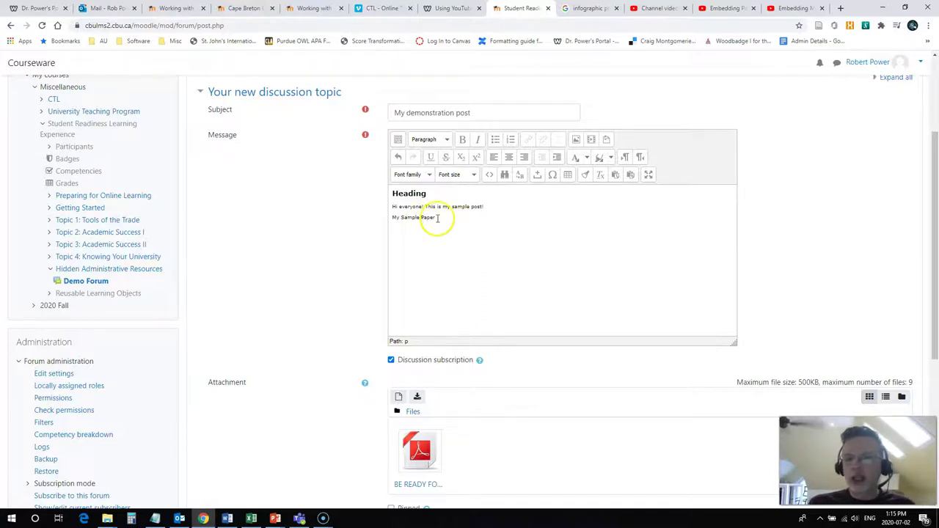
Create a link on the "My Sample Paper" text and upload the "Sample Paper" Word document from Student Readiness Program's resources folder as its target file.
{"action": "left_click_drag", "start_coordinate": [436, 218], "coordinate": [387, 221]}
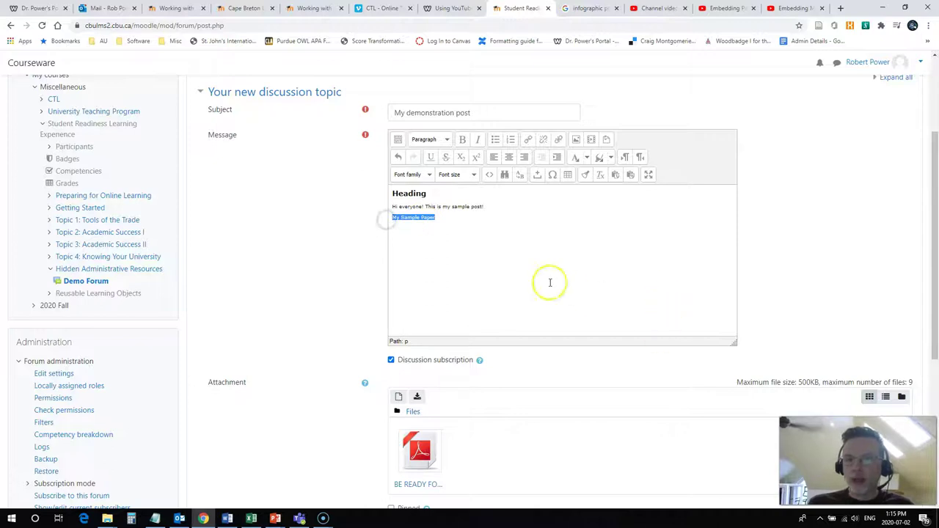
{"action": "left_click", "coordinate": [528, 141]}
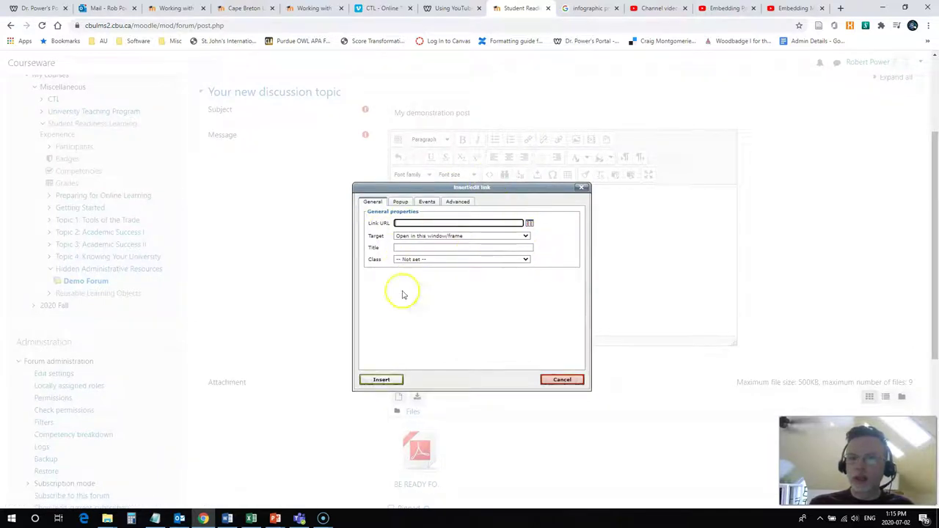
{"action": "left_click", "coordinate": [530, 224]}
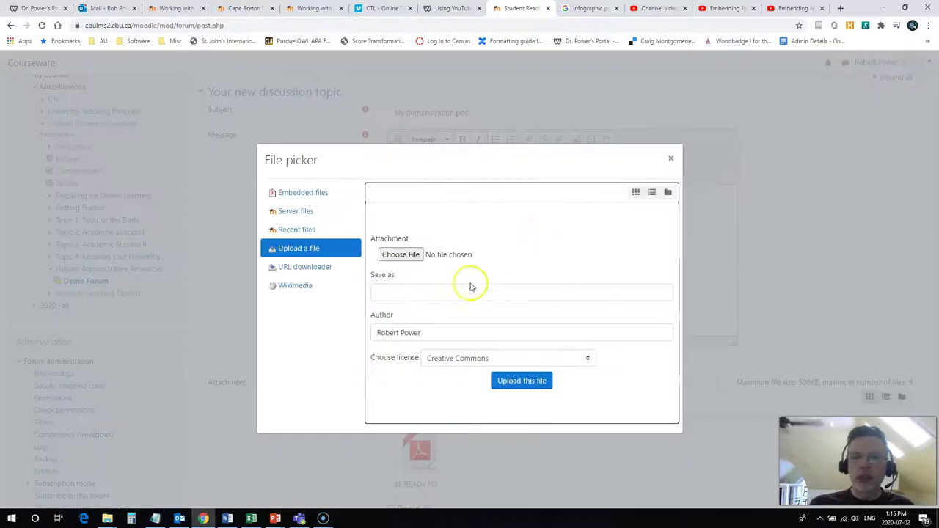
{"action": "left_click", "coordinate": [400, 254]}
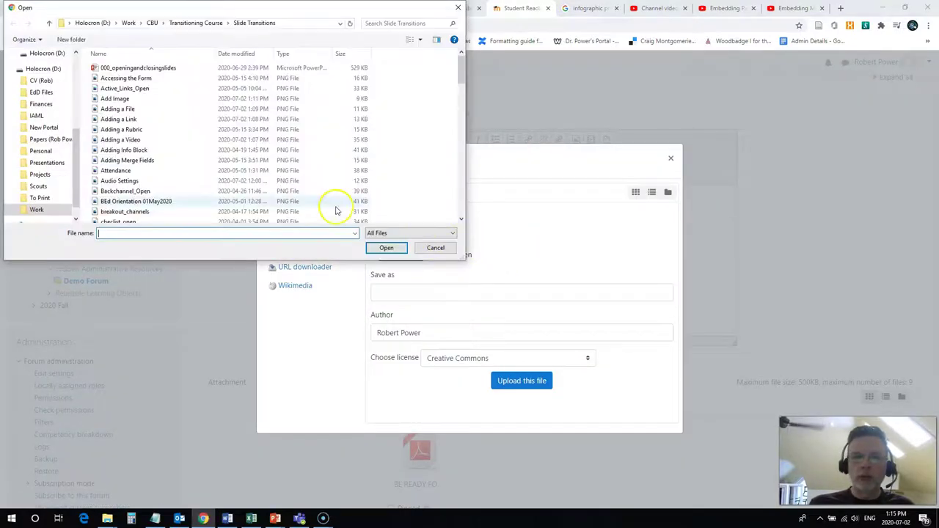
{"action": "left_click", "coordinate": [153, 23]}
{"action": "double_click", "coordinate": [140, 140]}
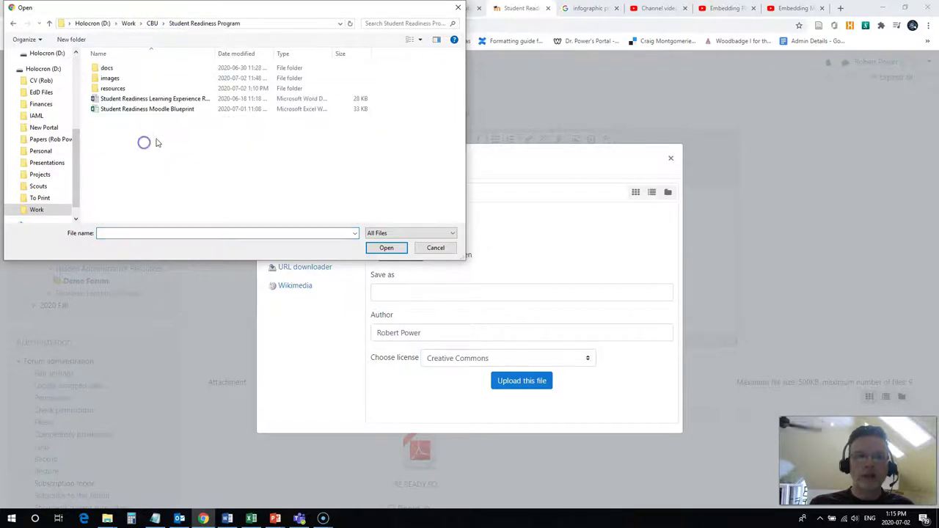
{"action": "double_click", "coordinate": [111, 88]}
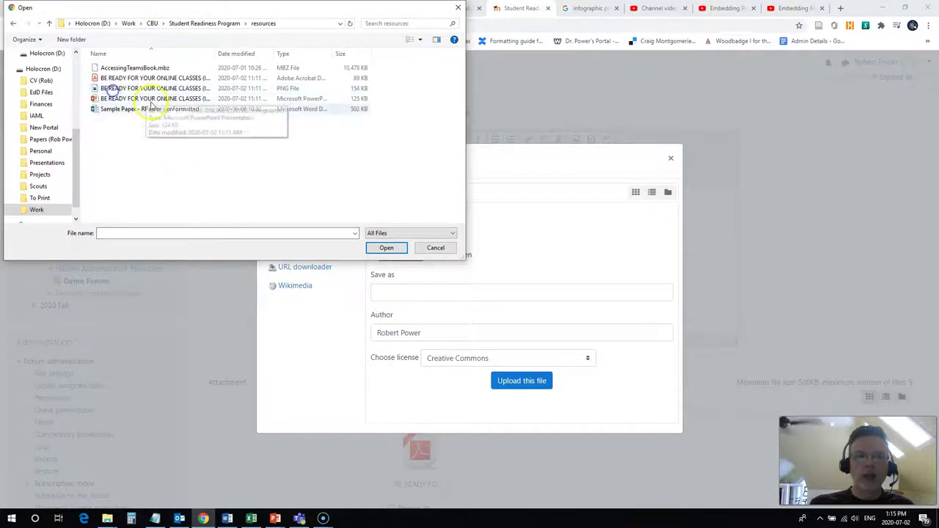
{"action": "left_click", "coordinate": [118, 109]}
{"action": "left_click", "coordinate": [386, 248]}
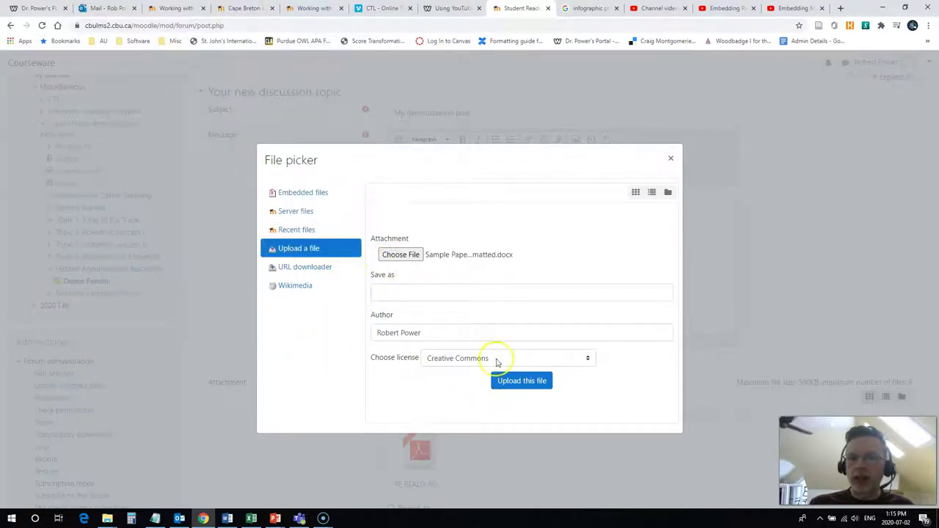
{"action": "left_click", "coordinate": [525, 383]}
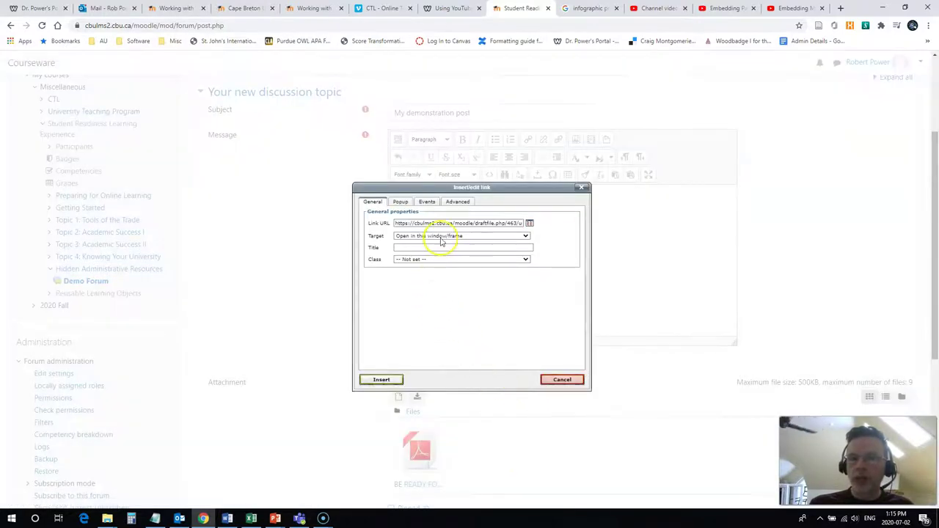
Set the sample paper link to open in a new window (_blank) and insert it into the message.
{"action": "left_click", "coordinate": [437, 237]}
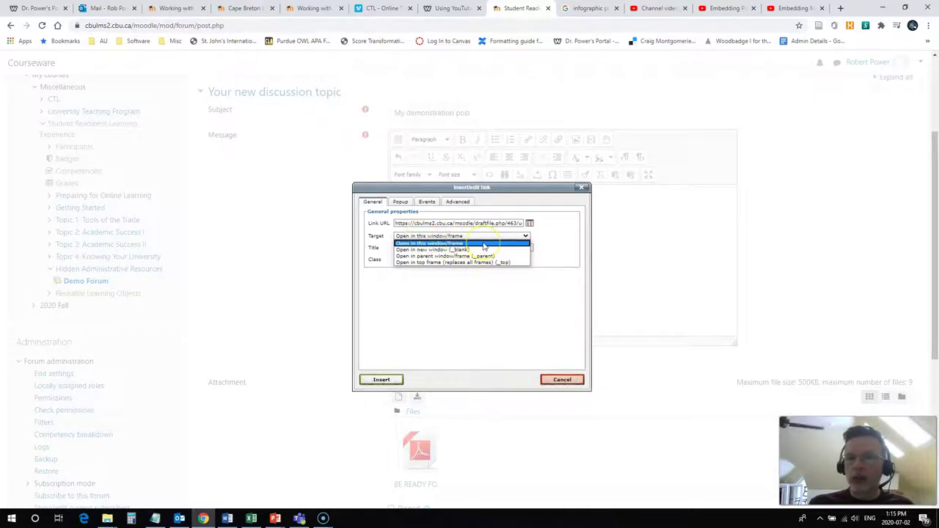
{"action": "left_click", "coordinate": [469, 249]}
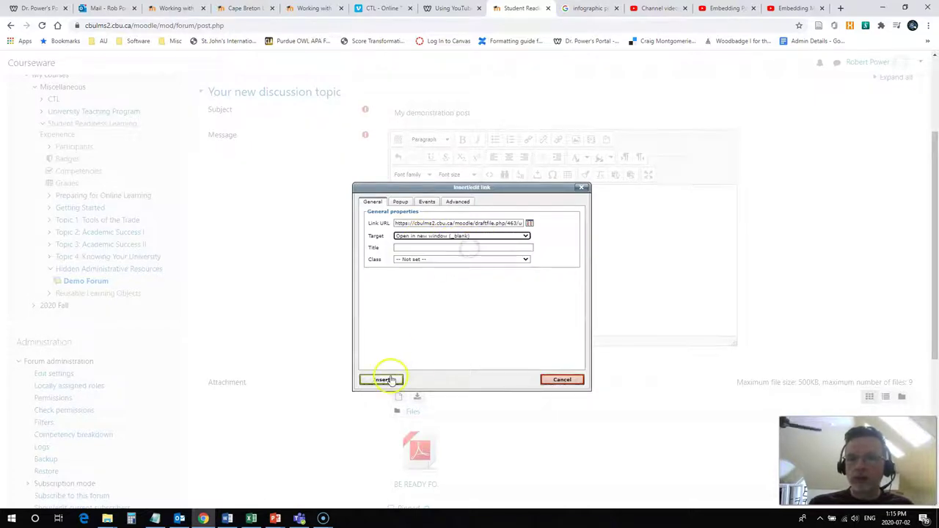
{"action": "left_click", "coordinate": [384, 378]}
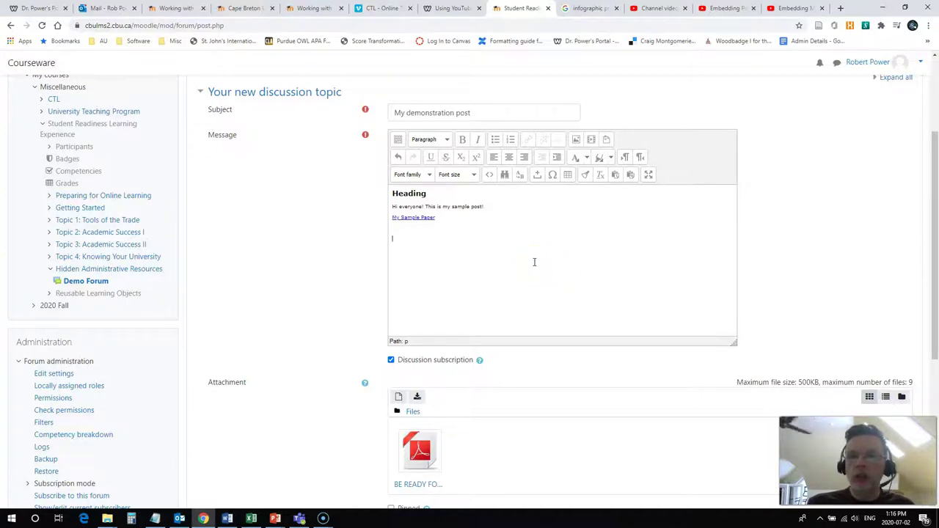
Upload the "BE READY FOR YOUR ONLINE CLASSES (Infographic)" PNG from the resources folder as an image for the line below the sample paper link.
{"action": "left_click", "coordinate": [536, 262]}
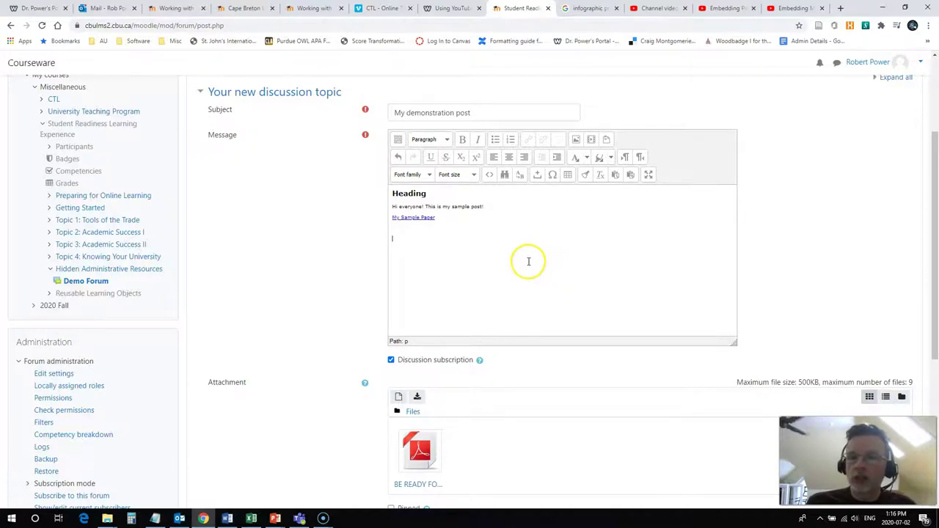
{"action": "left_click", "coordinate": [577, 140]}
{"action": "left_click", "coordinate": [433, 224]}
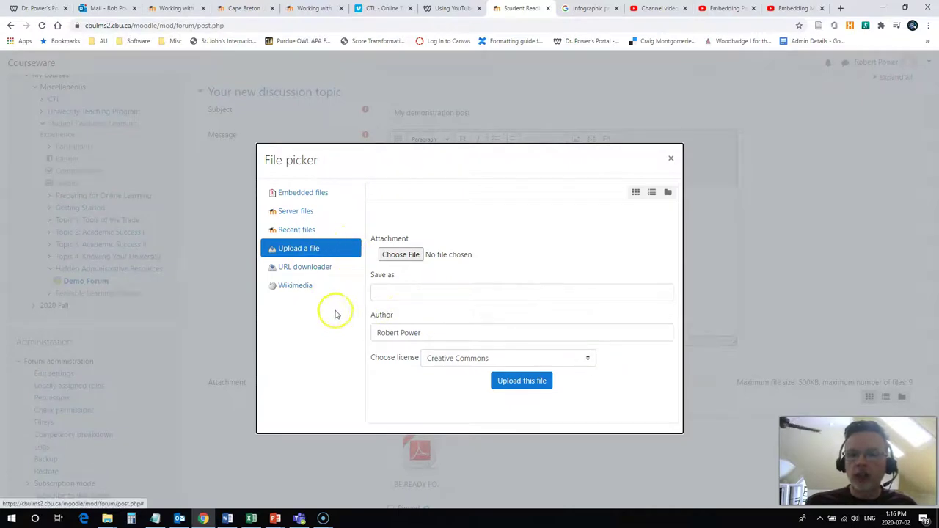
{"action": "left_click", "coordinate": [401, 254]}
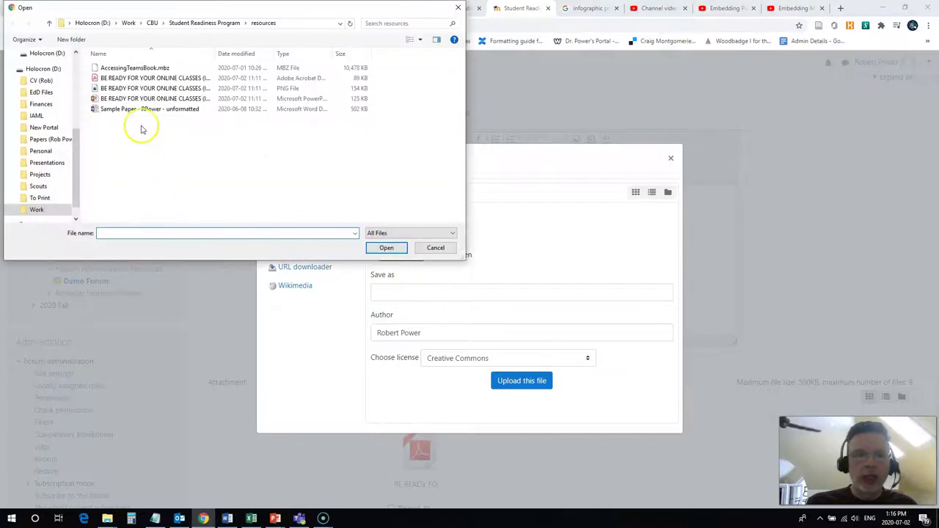
{"action": "left_click", "coordinate": [121, 89]}
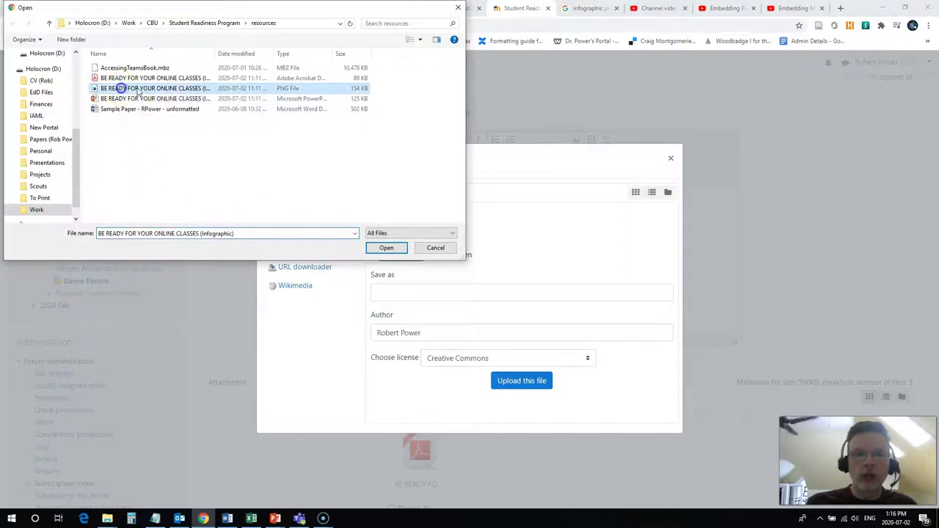
{"action": "left_click", "coordinate": [383, 247]}
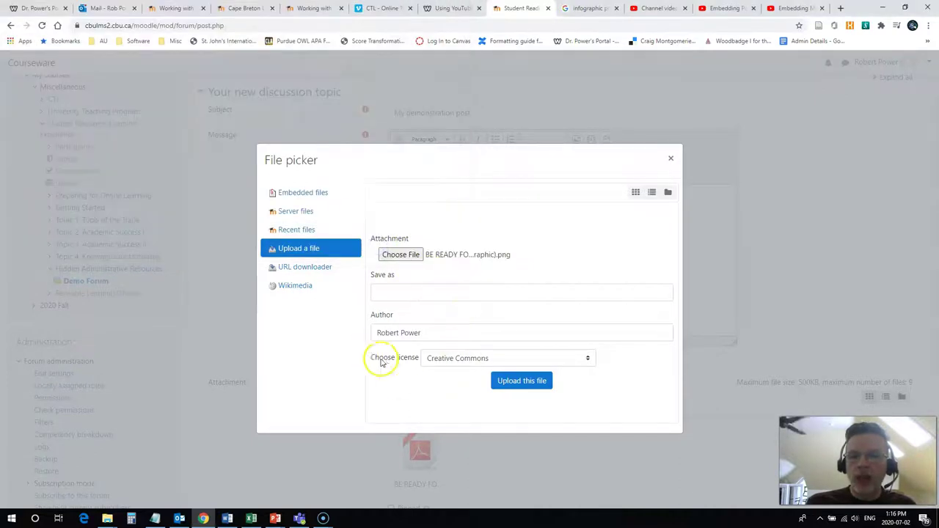
{"action": "left_click", "coordinate": [519, 383]}
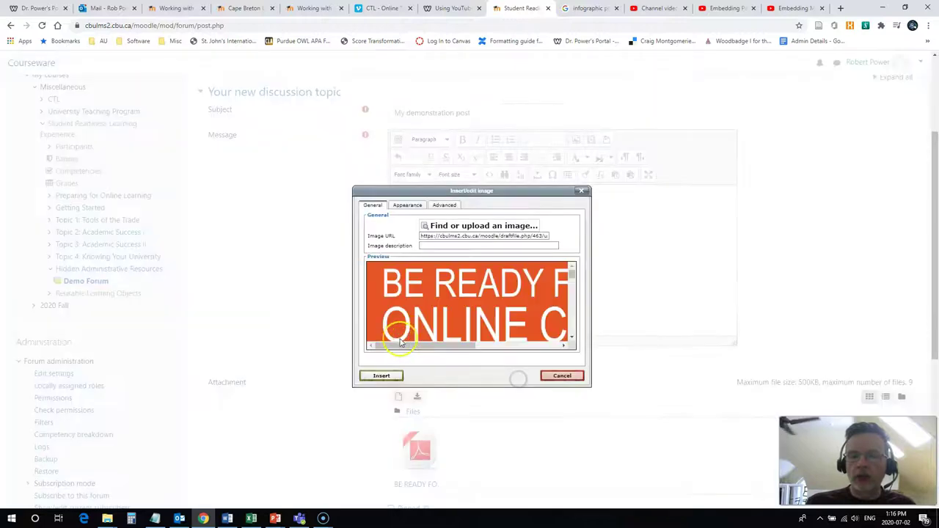
Give the image the description "My infographic" and insert it into the message at a width of 250 px with constrained proportions.
{"action": "left_click", "coordinate": [424, 246]}
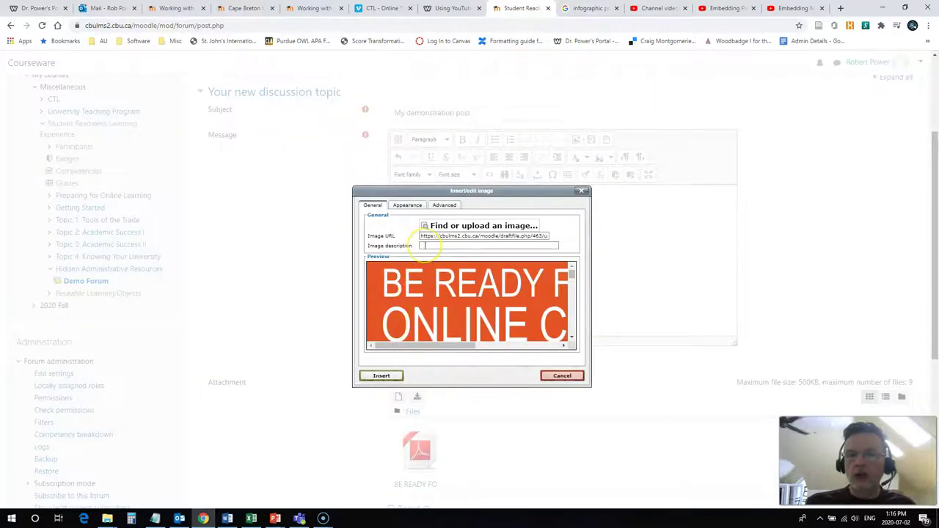
{"action": "left_click", "coordinate": [424, 245]}
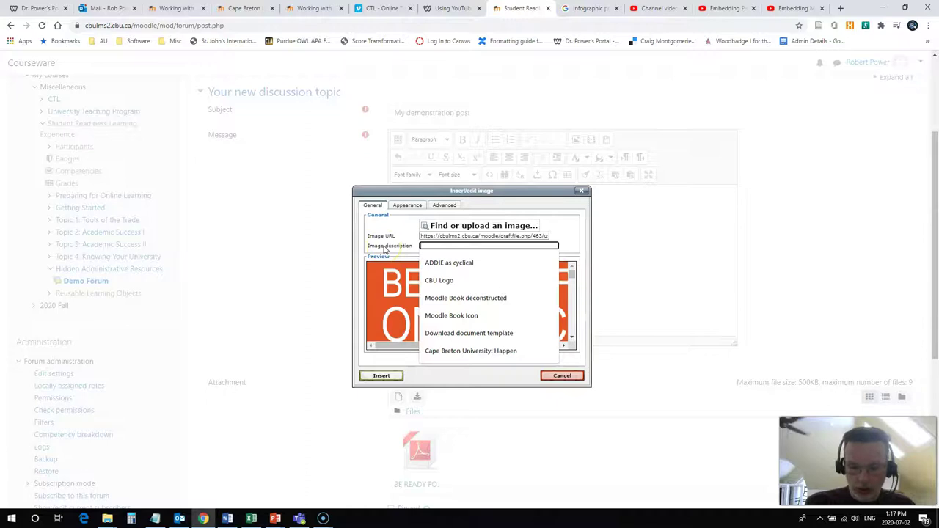
{"action": "type", "text": "My infographic"}
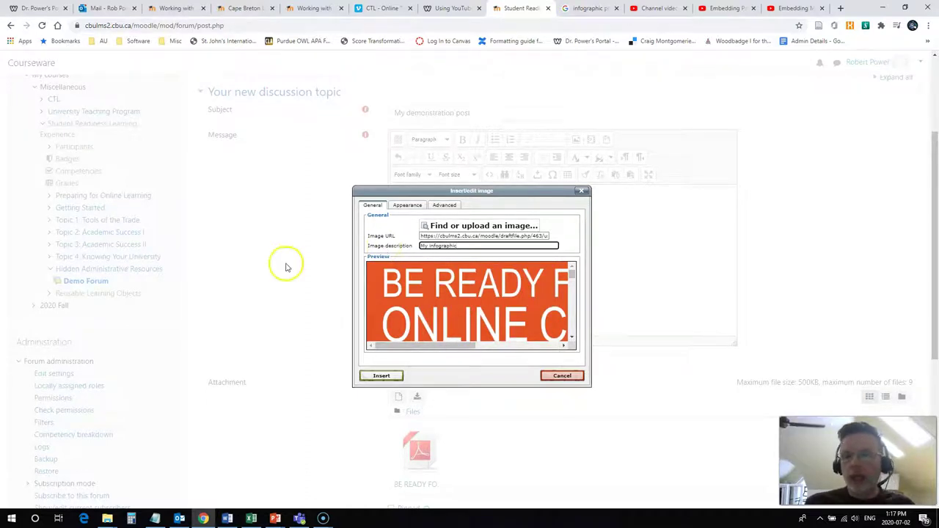
{"action": "left_click", "coordinate": [406, 206]}
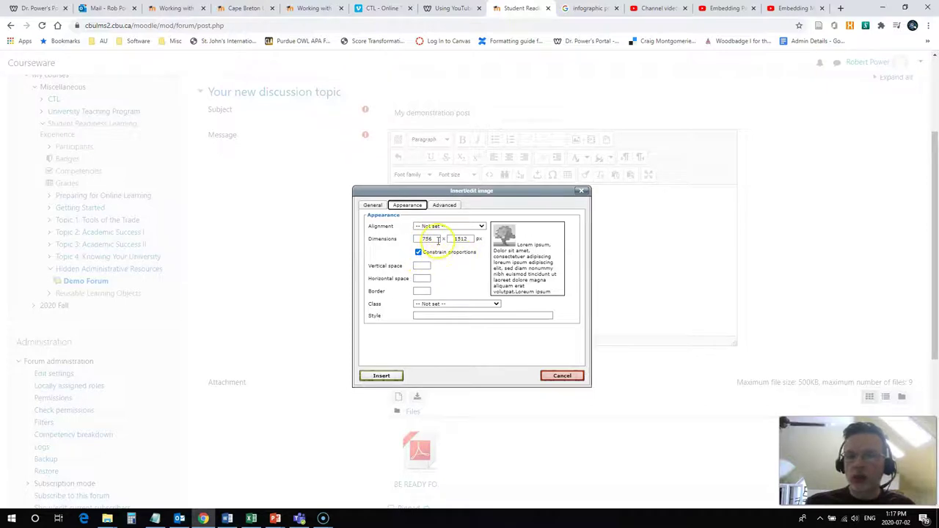
{"action": "left_click_drag", "start_coordinate": [439, 239], "coordinate": [405, 242]}
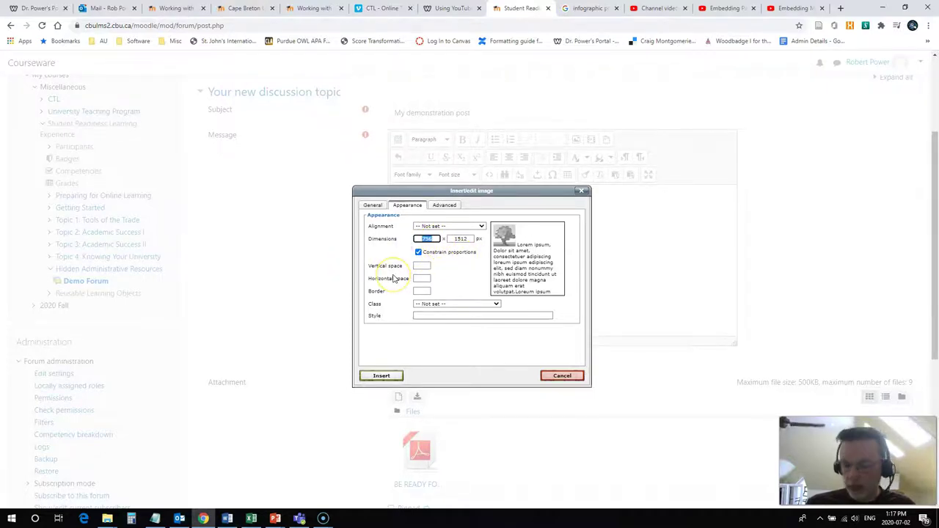
{"action": "type", "text": "250"}
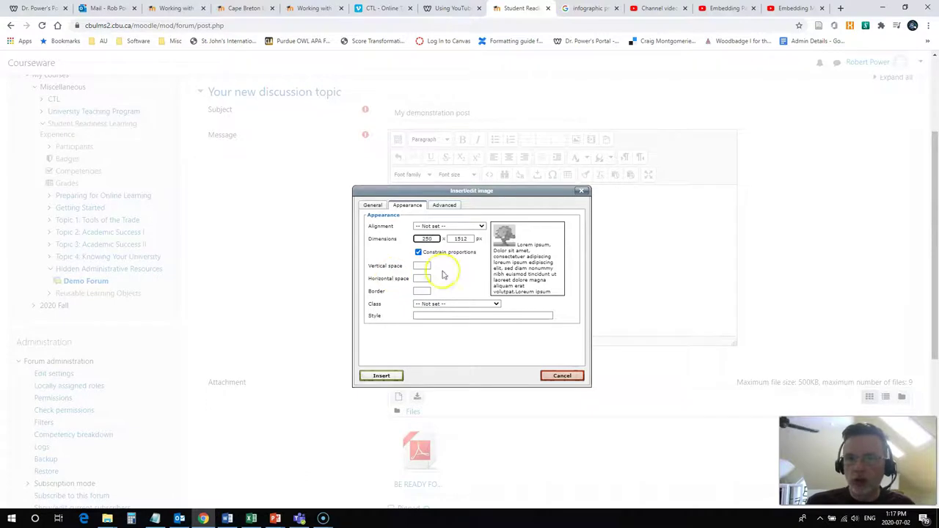
{"action": "left_click", "coordinate": [381, 375]}
{"action": "scroll", "coordinate": [555, 235], "scroll_direction": "up", "scroll_amount": 5}
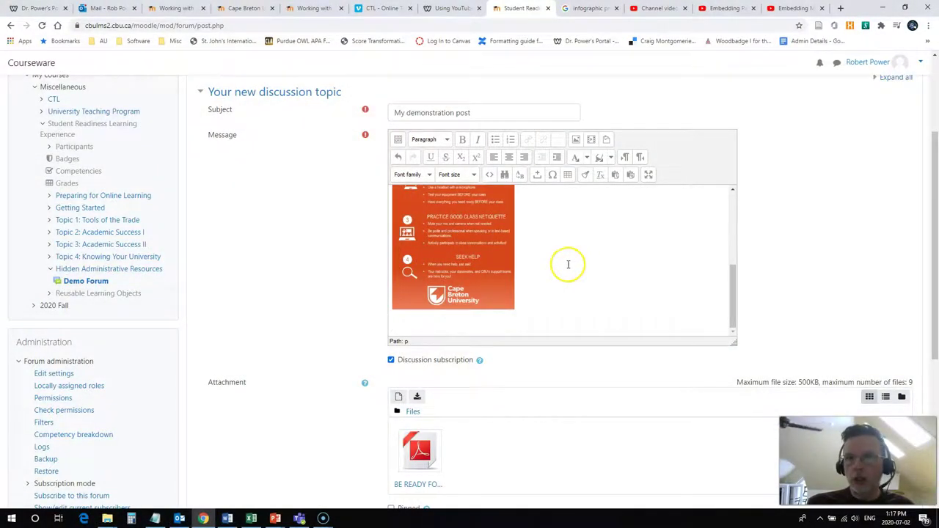
Write a line of link text below the infographic, reading "Link to" followed by the site owner's first name and "Website".
{"action": "left_click", "coordinate": [567, 262]}
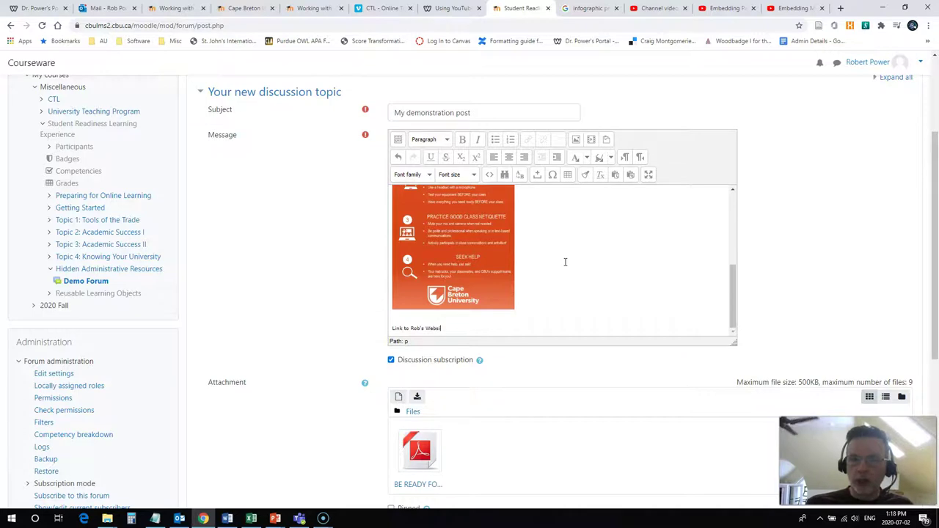
{"action": "key", "text": "Return"}
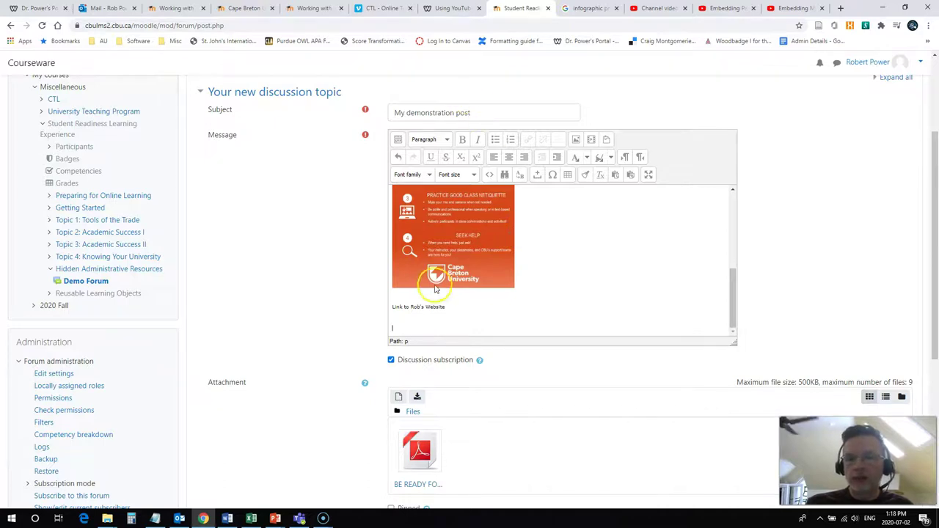
{"action": "left_click", "coordinate": [405, 318]}
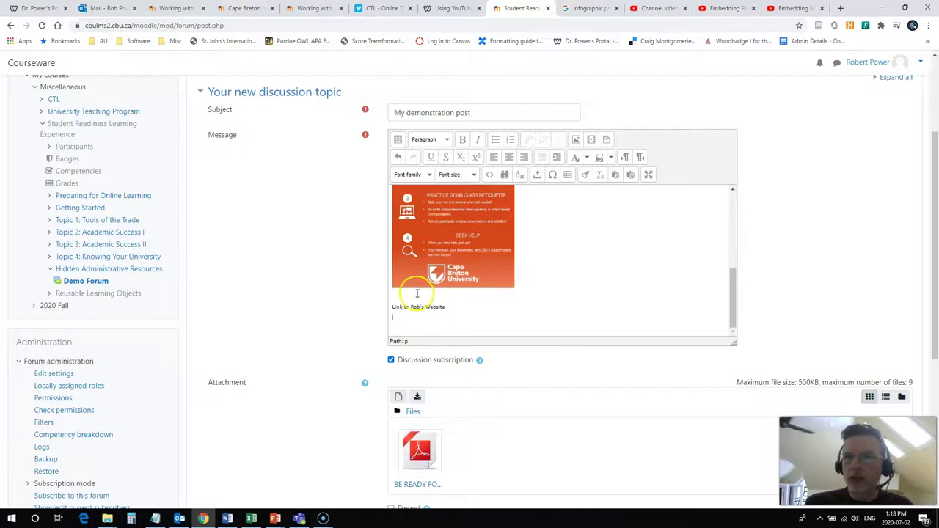
Copy the web address of the "Using YouTube to Share Video in an Online Course" blog post and return to the forum post draft.
{"action": "left_click", "coordinate": [443, 8]}
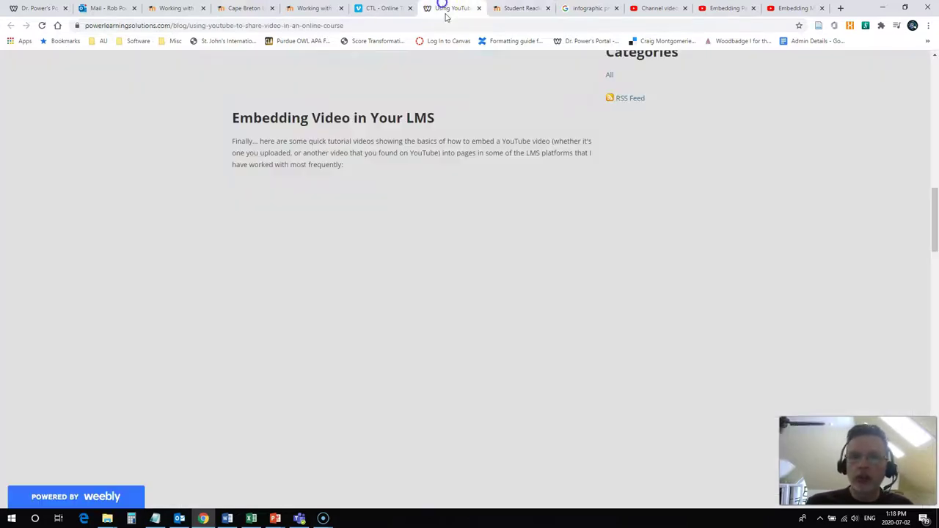
{"action": "scroll", "coordinate": [176, 176], "scroll_direction": "up", "scroll_amount": 15}
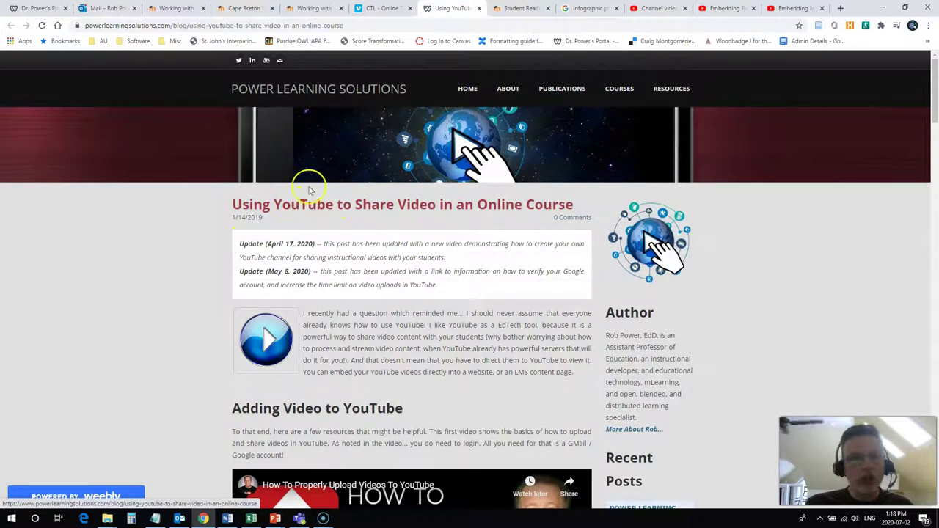
{"action": "left_click", "coordinate": [359, 27]}
{"action": "key", "text": "ctrl+c"}
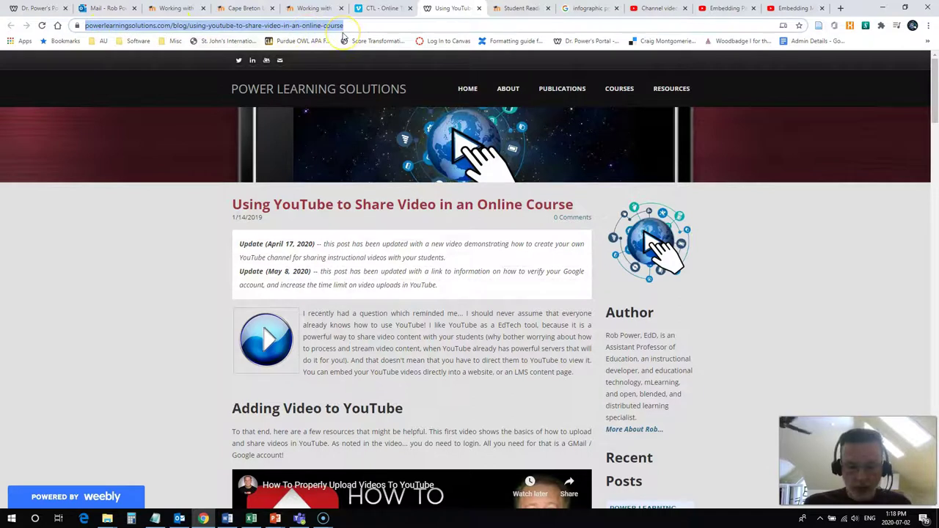
{"action": "left_click", "coordinate": [307, 8]}
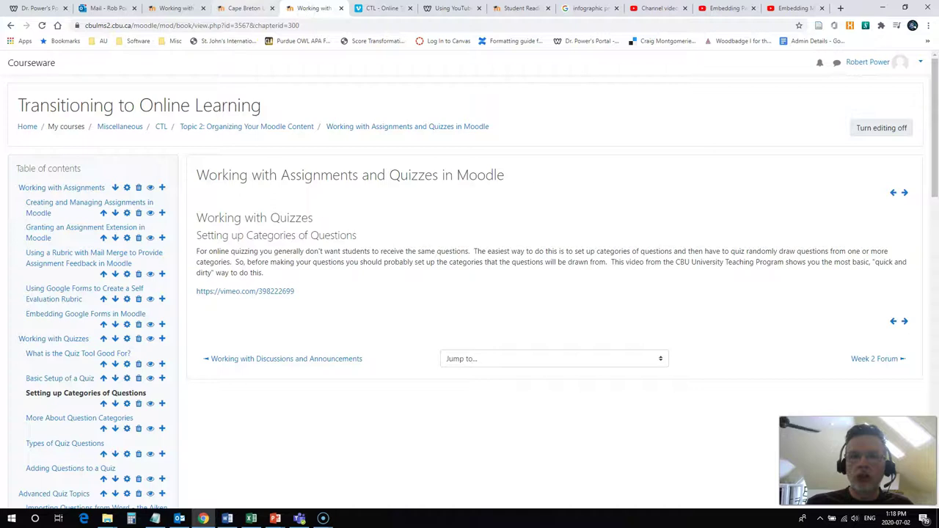
{"action": "left_click", "coordinate": [245, 9]}
{"action": "left_click", "coordinate": [176, 8]}
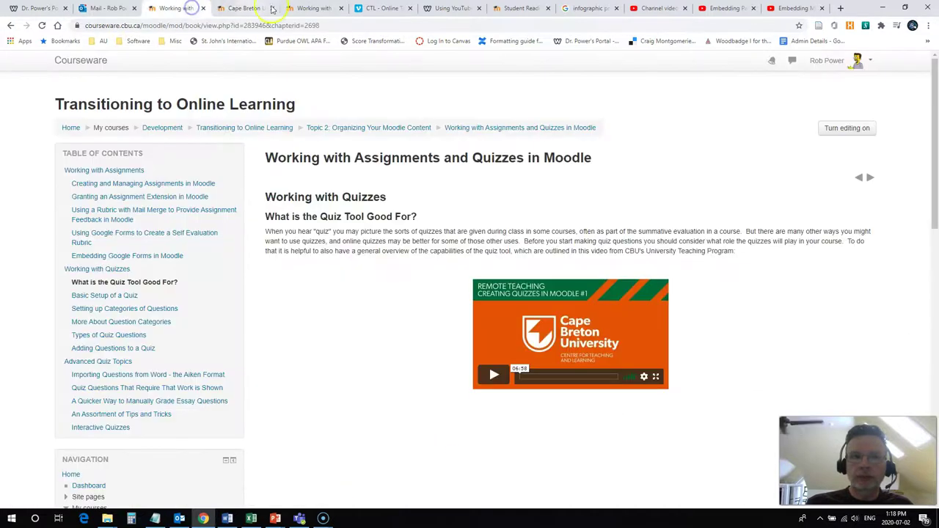
{"action": "left_click", "coordinate": [529, 9]}
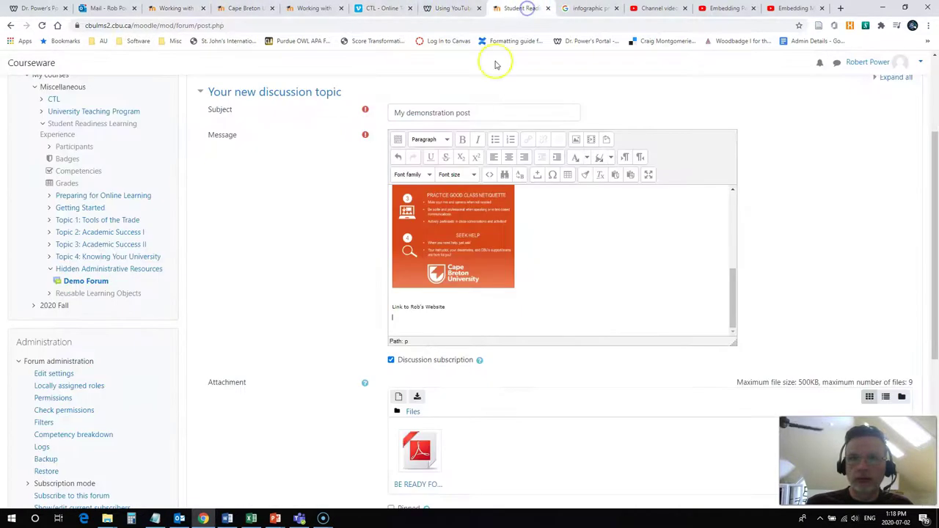
Link the website text below the infographic to the copied blog address, set to open in a new window (_blank).
{"action": "left_click", "coordinate": [409, 309]}
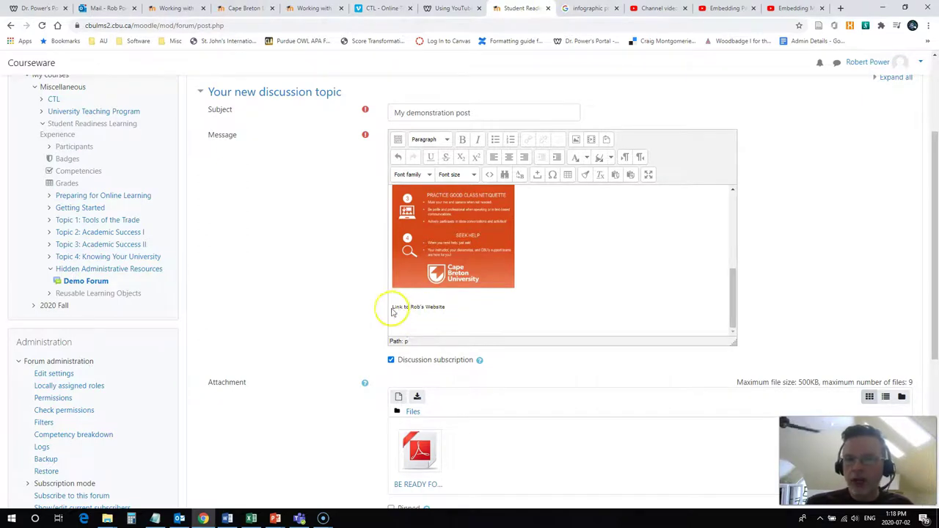
{"action": "left_click_drag", "start_coordinate": [446, 308], "coordinate": [397, 307]}
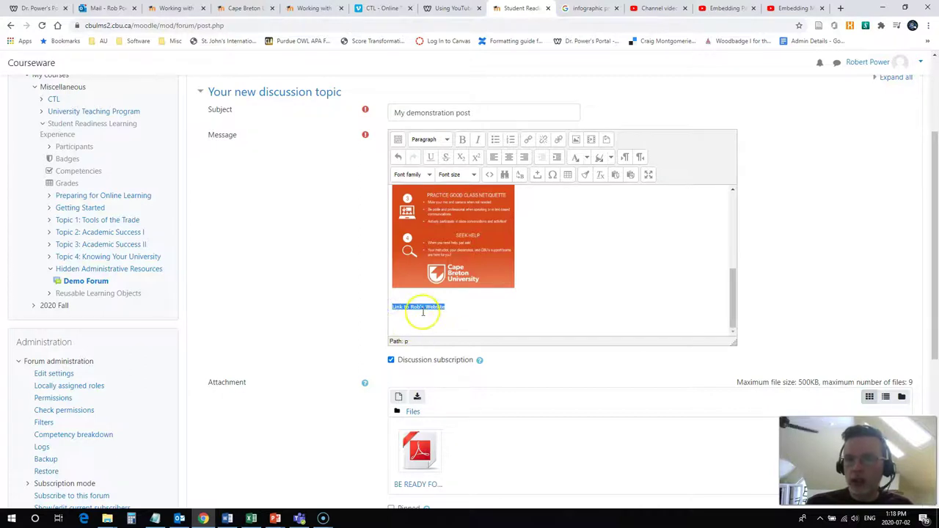
{"action": "scroll", "coordinate": [551, 260], "scroll_direction": "up", "scroll_amount": 10}
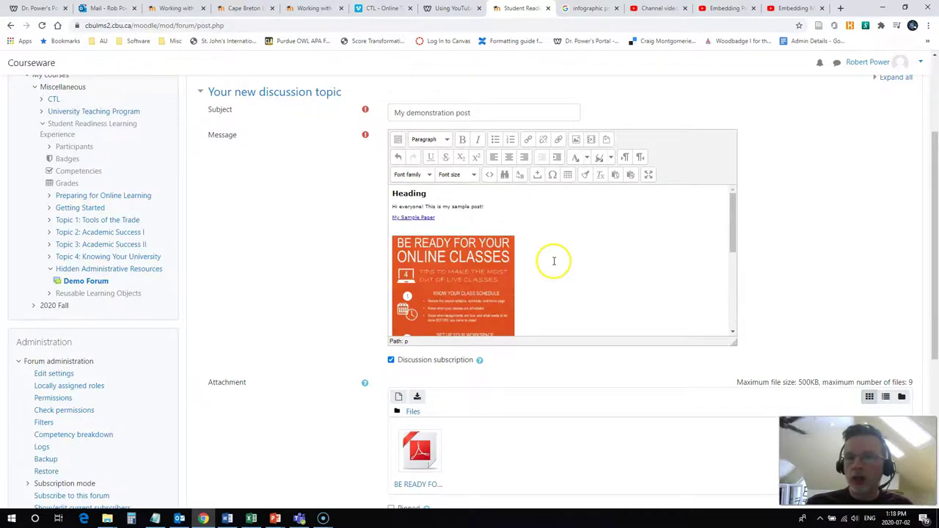
{"action": "scroll", "coordinate": [440, 227], "scroll_direction": "down", "scroll_amount": 10}
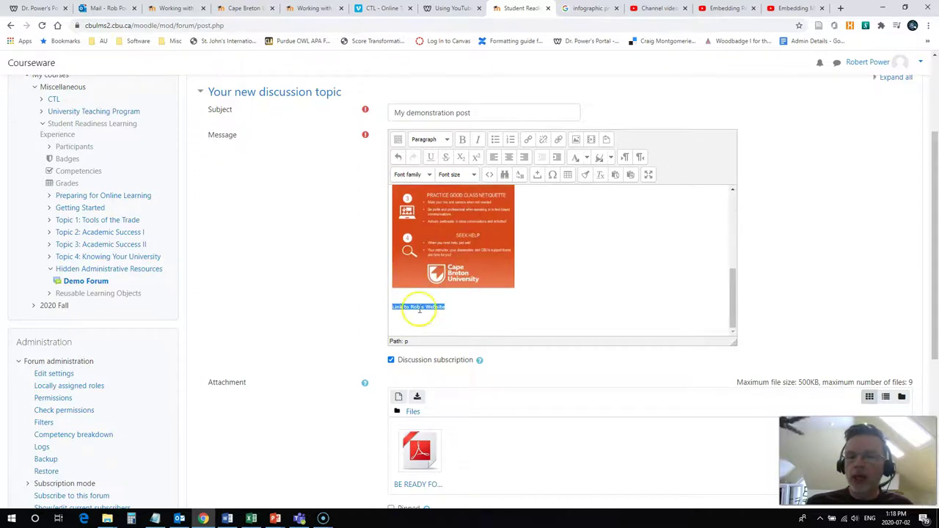
{"action": "left_click", "coordinate": [527, 138]}
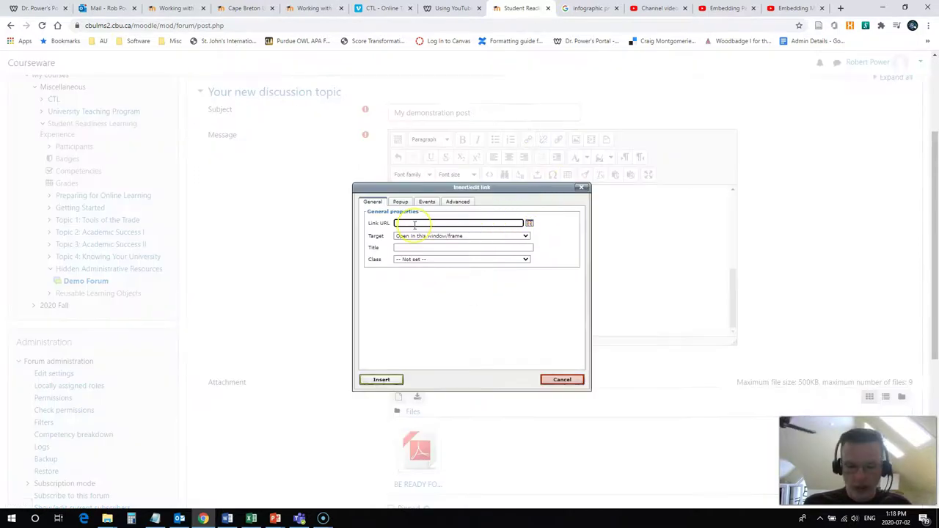
{"action": "key", "text": "ctrl+v"}
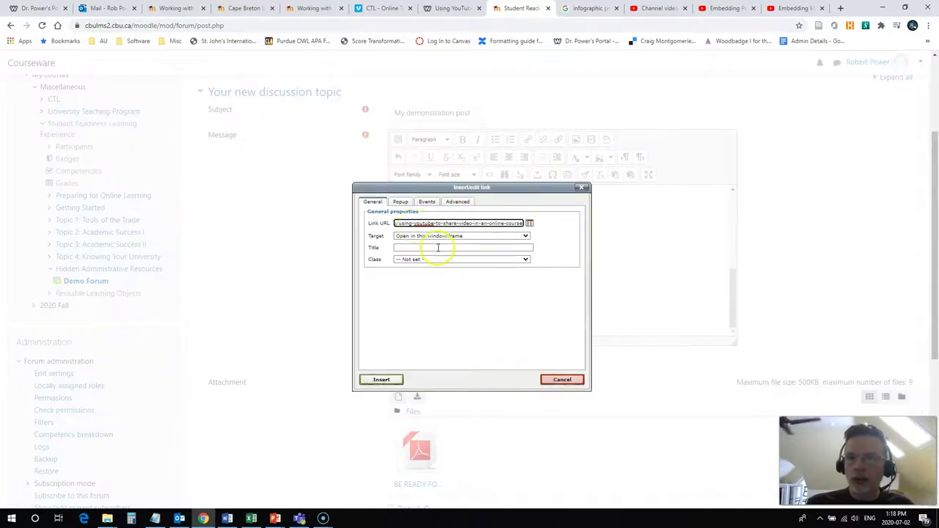
{"action": "left_click", "coordinate": [430, 237]}
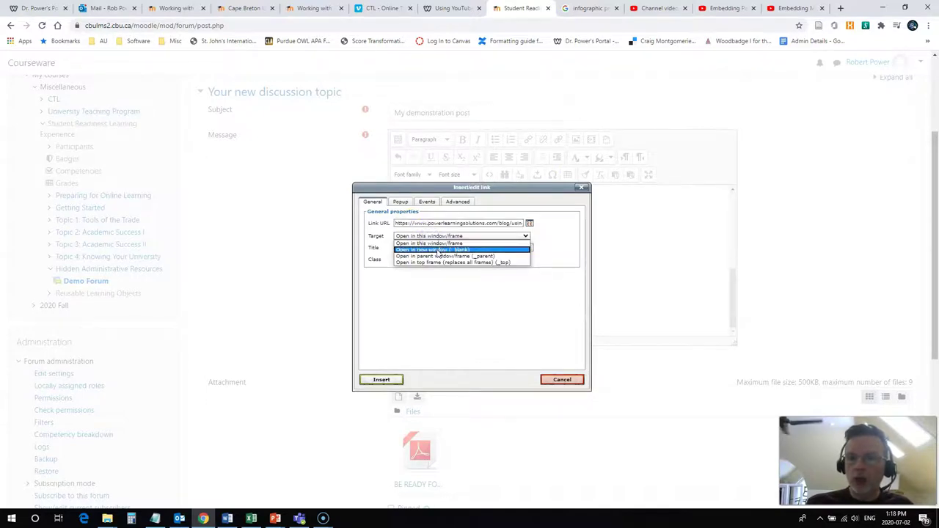
{"action": "left_click", "coordinate": [438, 250]}
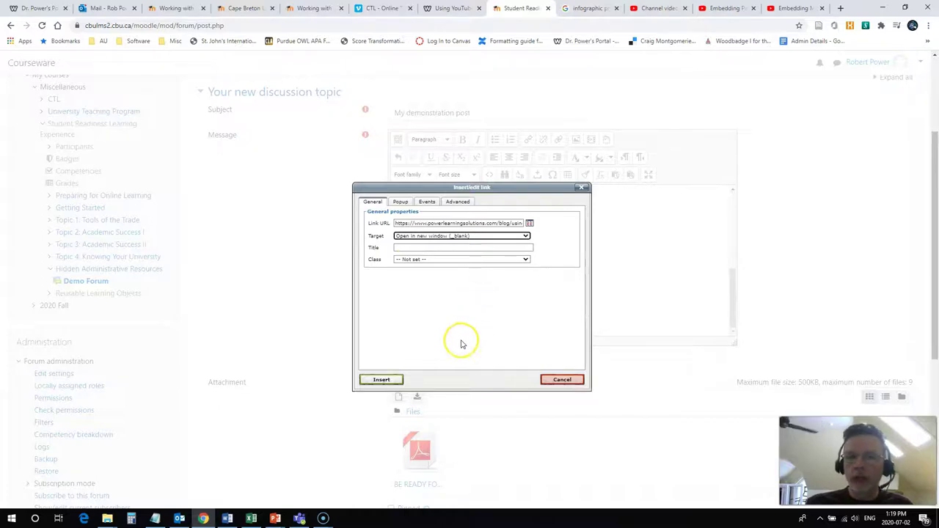
{"action": "left_click", "coordinate": [383, 379]}
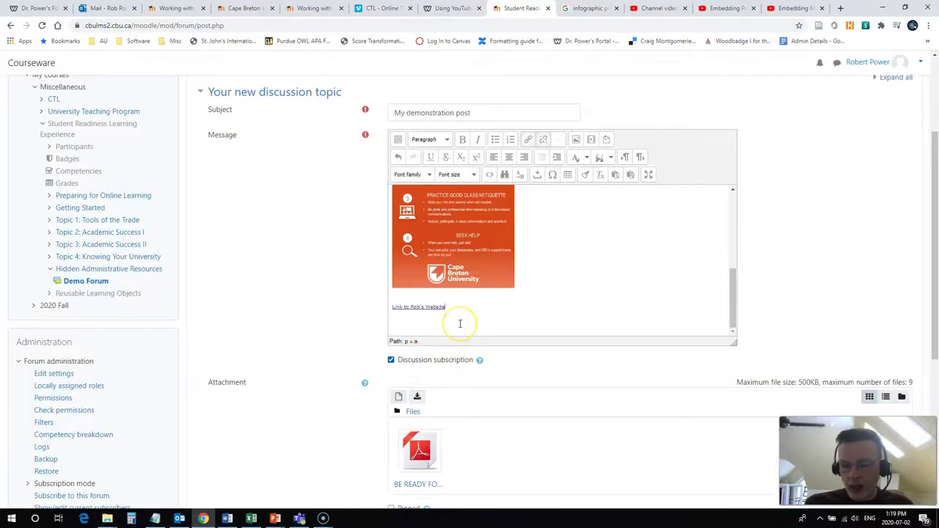
{"action": "left_click", "coordinate": [460, 322]}
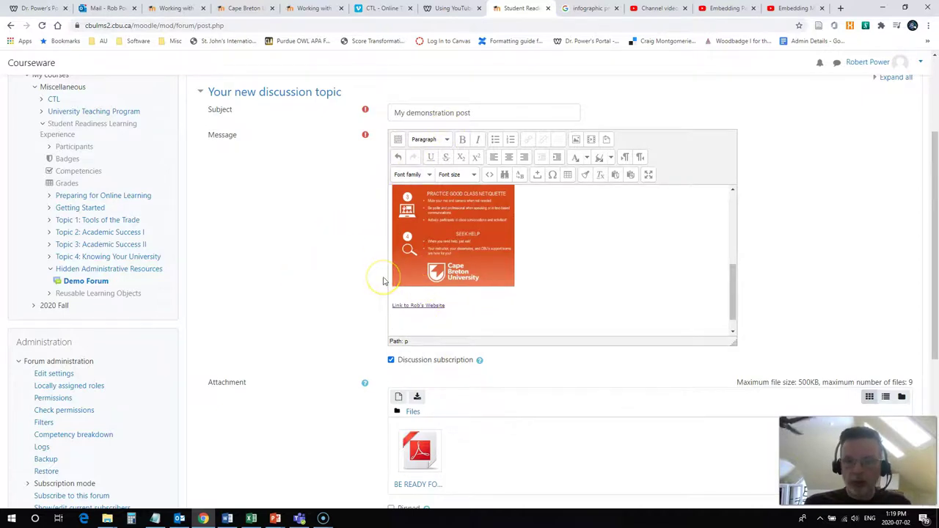
Paste the full blog address as its own line below the website link and delete that line again.
{"action": "key", "text": "ctrl+v"}
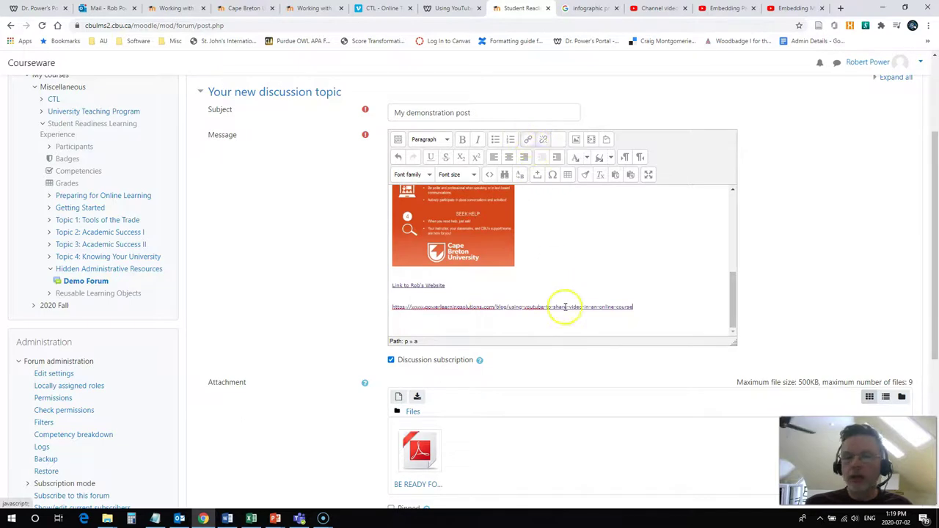
{"action": "left_click", "coordinate": [656, 307]}
{"action": "left_click_drag", "start_coordinate": [657, 307], "coordinate": [446, 302]}
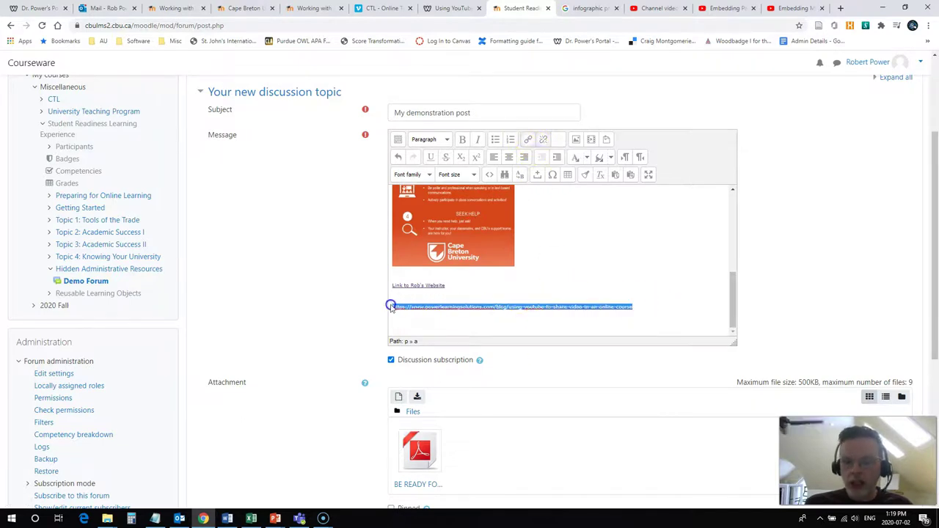
{"action": "key", "text": "BackSpace"}
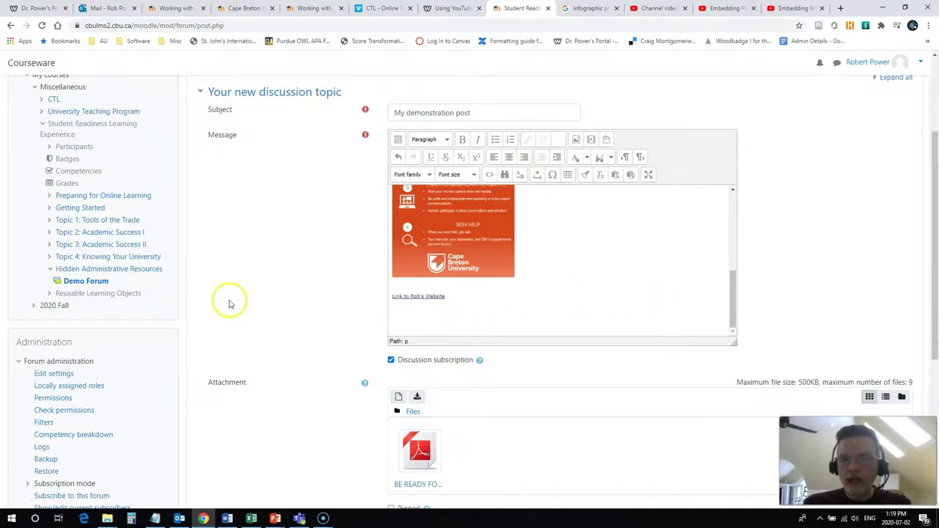
Post the discussion topic to the Demo Forum and open "My demonstration post" to check its text, links, infographic and PDF attachment.
{"action": "scroll", "coordinate": [238, 295], "scroll_direction": "down", "scroll_amount": 2}
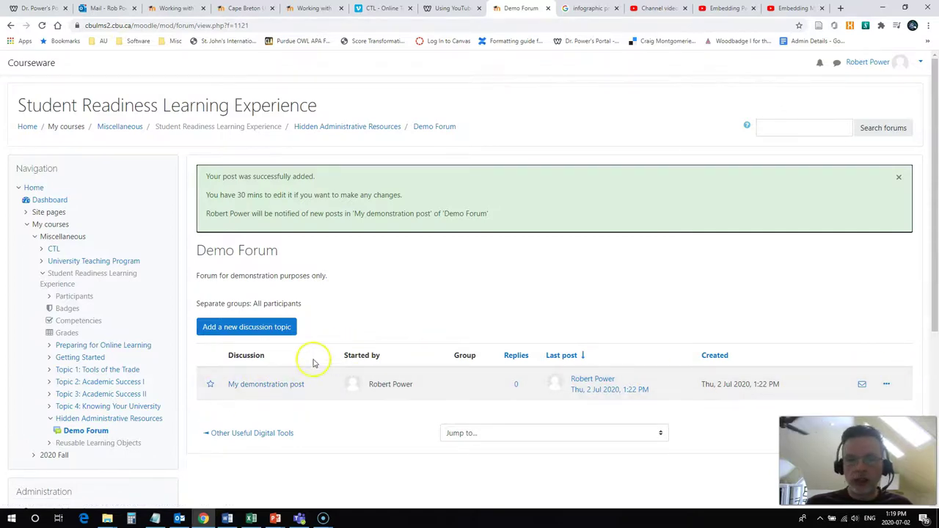
{"action": "left_click", "coordinate": [258, 386]}
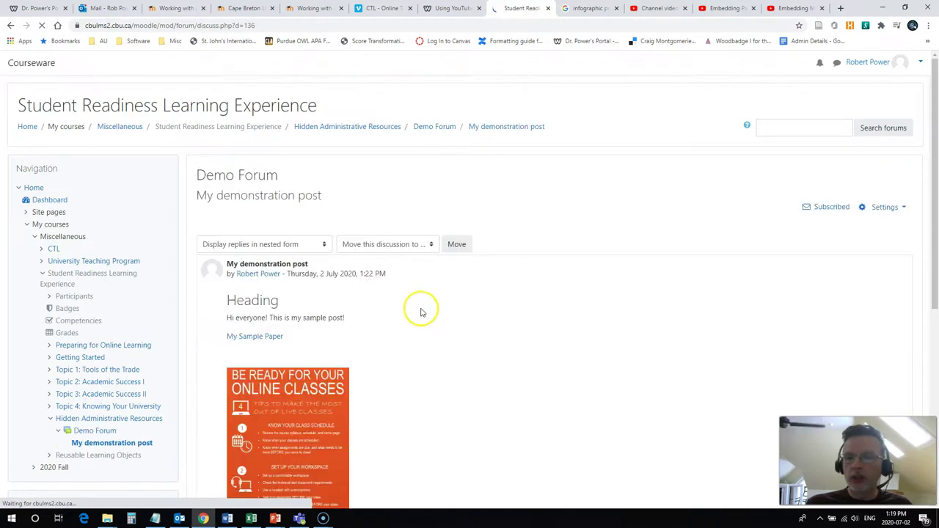
{"action": "scroll", "coordinate": [407, 312], "scroll_direction": "down", "scroll_amount": 2}
{"action": "scroll", "coordinate": [402, 315], "scroll_direction": "down", "scroll_amount": 1}
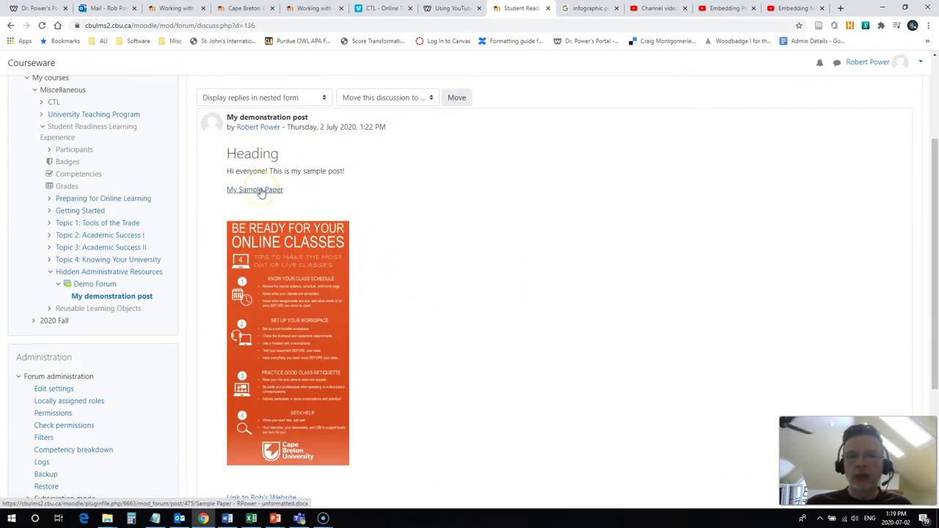
{"action": "scroll", "coordinate": [318, 300], "scroll_direction": "down", "scroll_amount": 3}
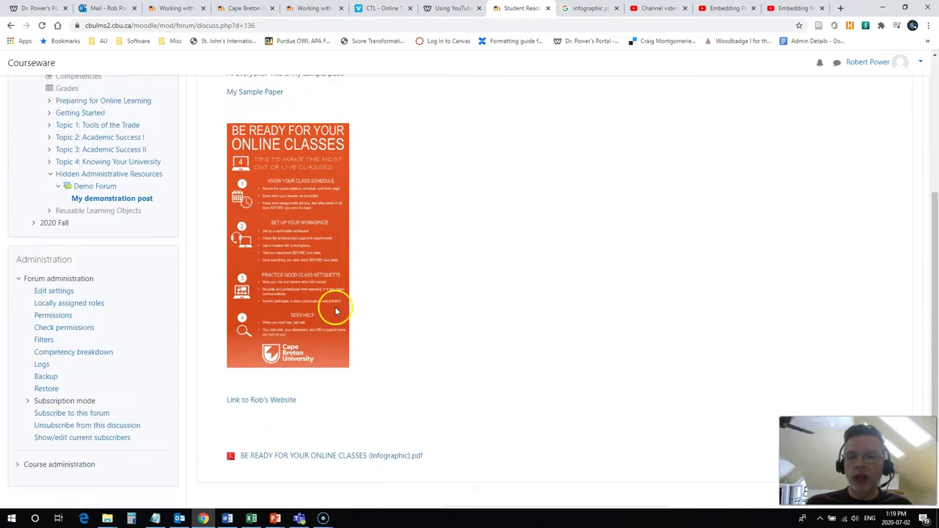